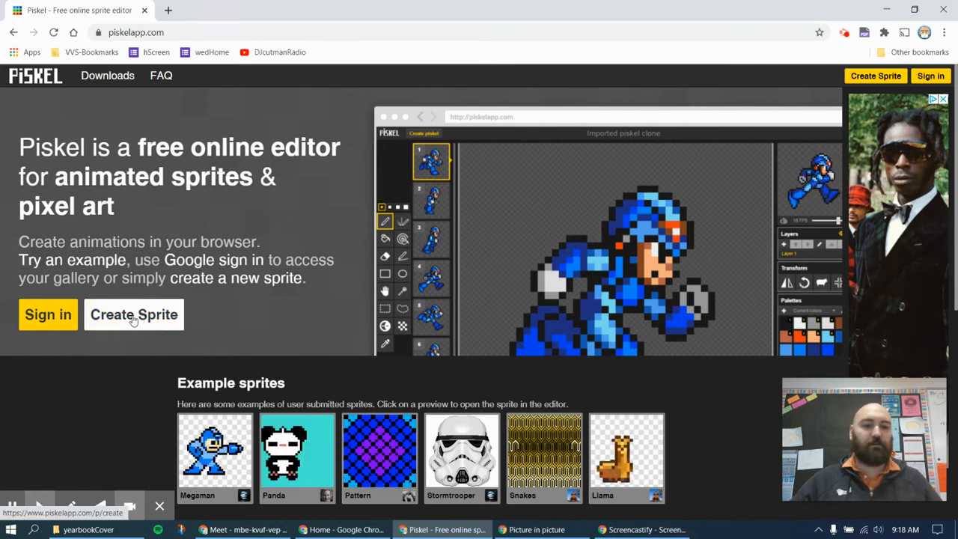
Create a new sprite and draw a few thin 1-pixel black strokes and dots
left_click(859, 81)
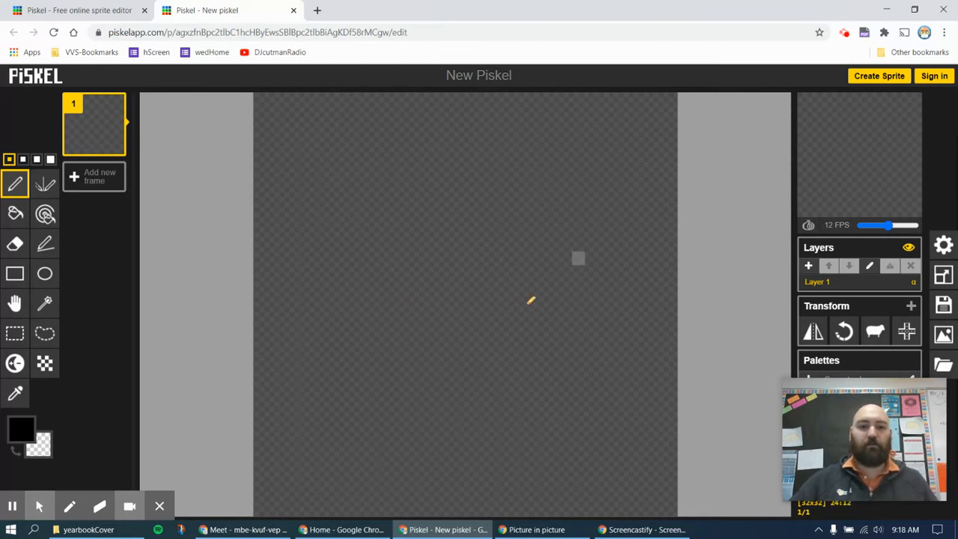
left_click_drag(365, 230, 379, 217)
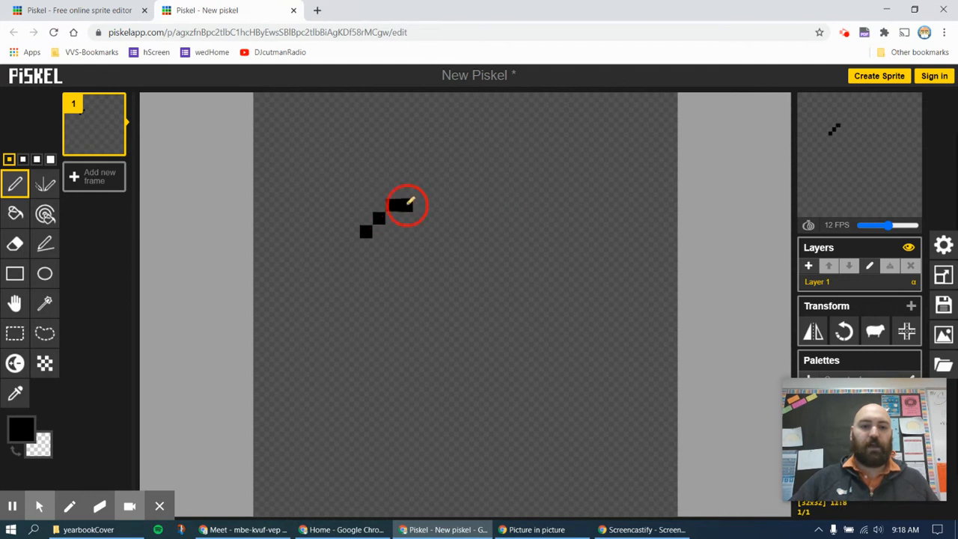
mouse_move(366, 271)
left_mouse_down()
mouse_move(450, 238)
mouse_move(475, 207)
mouse_move(470, 164)
mouse_move(433, 144)
mouse_move(362, 153)
mouse_move(342, 176)
mouse_move(336, 211)
mouse_move(356, 263)
mouse_move(351, 171)
mouse_move(357, 204)
mouse_move(372, 198)
mouse_move(385, 256)
mouse_move(399, 232)
mouse_move(426, 234)
mouse_move(459, 215)
mouse_move(461, 176)
mouse_move(448, 217)
mouse_move(450, 159)
mouse_move(438, 160)
mouse_move(428, 217)
mouse_move(396, 150)
left_mouse_up()
left_click(406, 257)
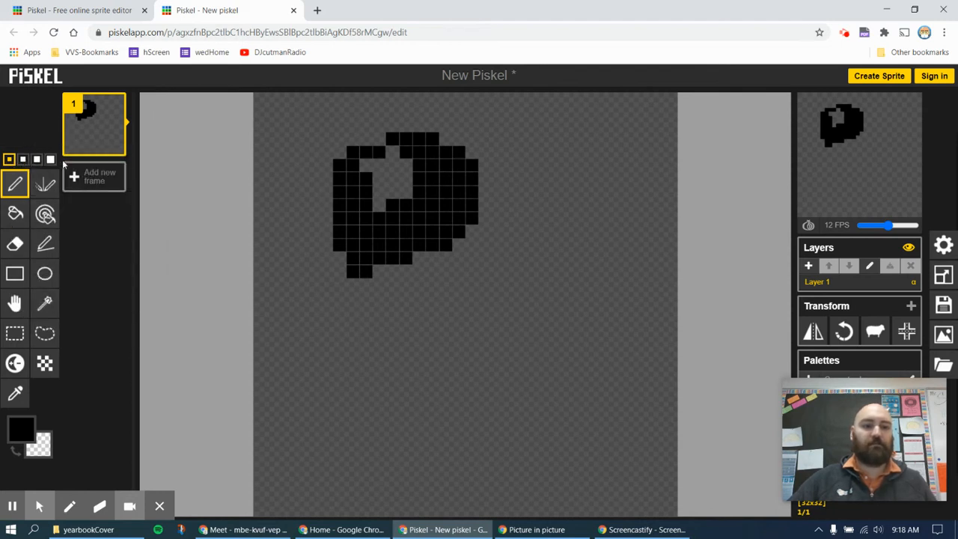
Paint black blocks and curves at brush sizes 2, 3 and 4, then patch a pixel at size 1
left_click(23, 160)
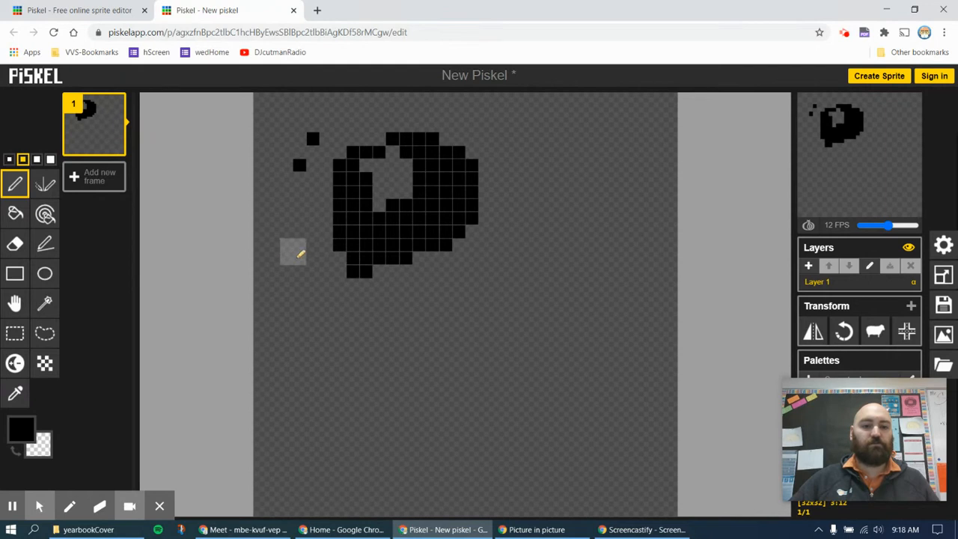
left_click(299, 227)
mouse_move(306, 278)
left_mouse_down()
mouse_move(336, 324)
mouse_move(387, 356)
mouse_move(424, 345)
left_mouse_up()
left_click(37, 160)
mouse_move(524, 168)
left_mouse_down()
mouse_move(550, 161)
mouse_move(573, 187)
left_mouse_up()
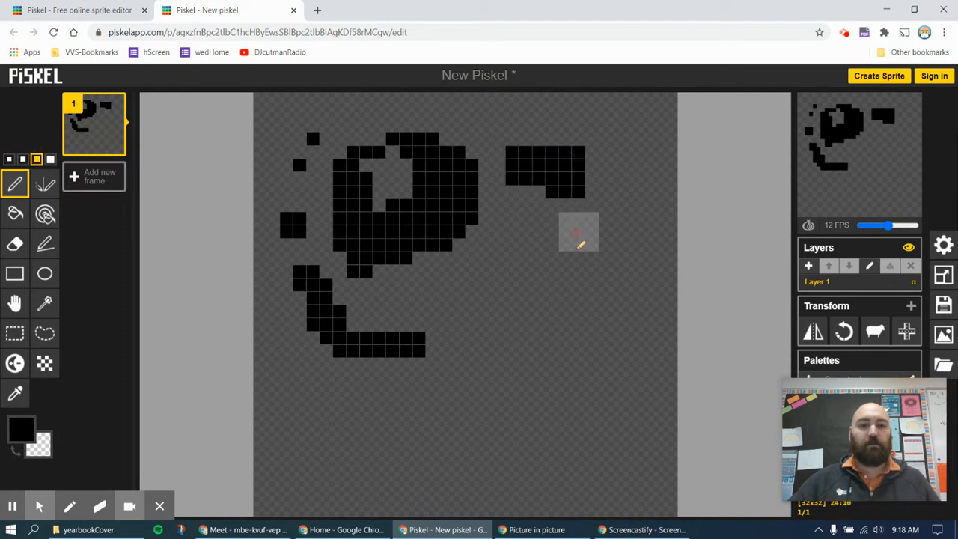
left_click(50, 160)
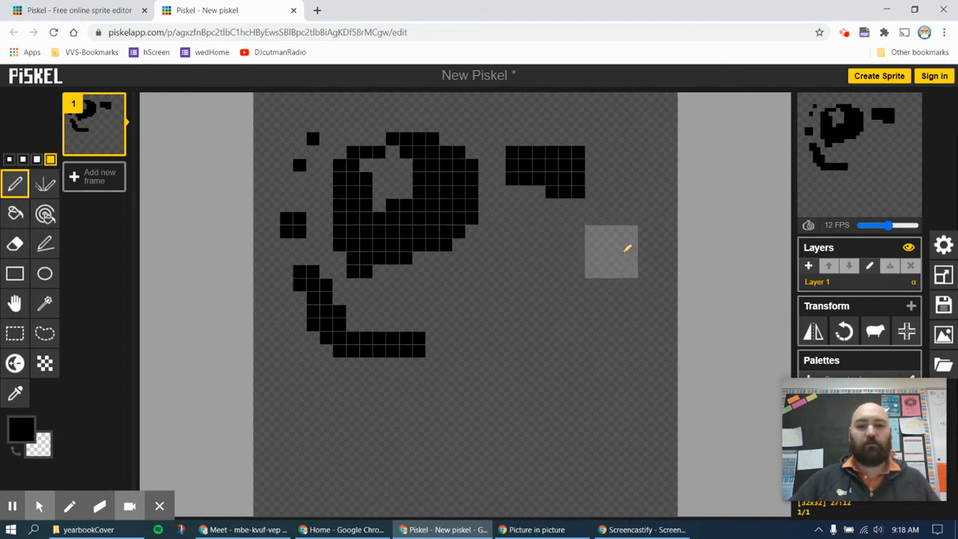
left_click(627, 248)
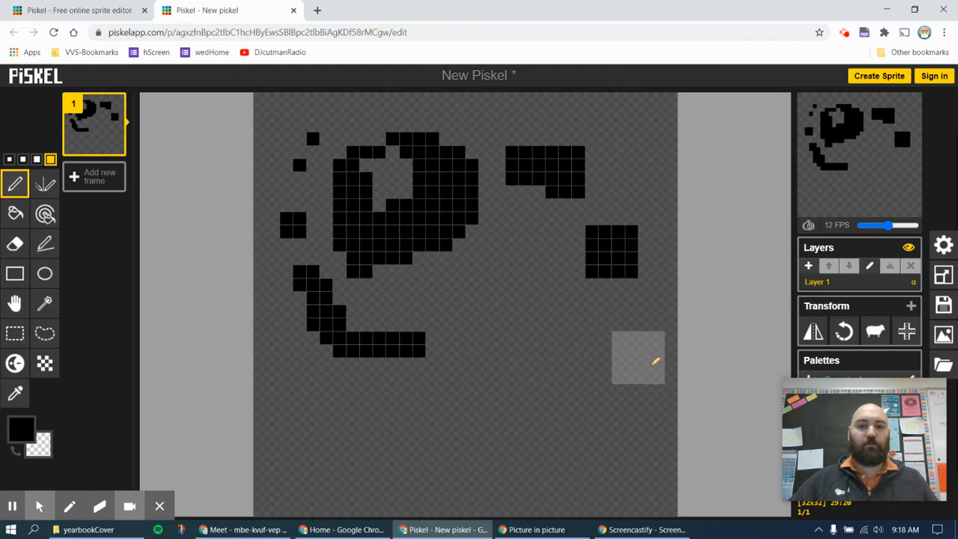
left_click(9, 160)
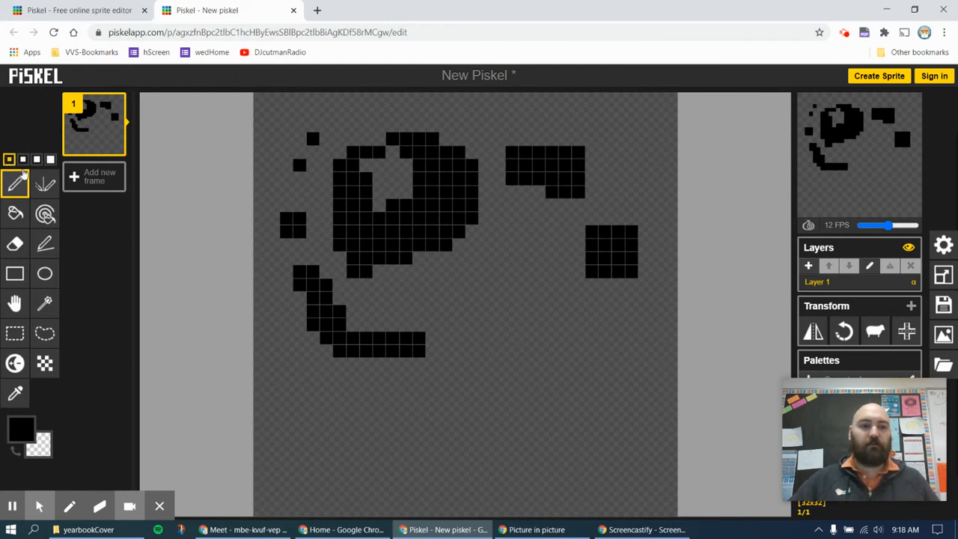
left_click(526, 179)
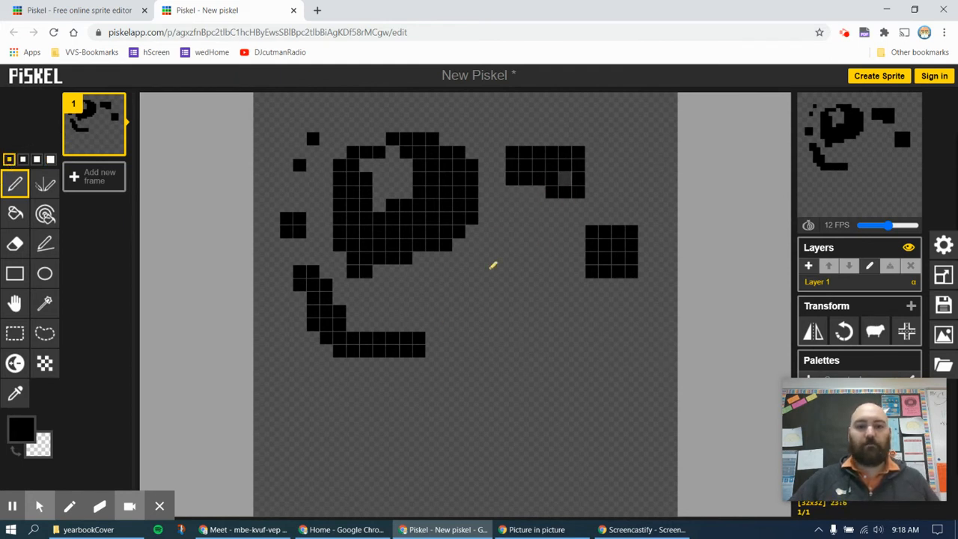
Paint a red flame shape and diagonal line mid-canvas, then erase part of the right black block
left_click(21, 432)
mouse_move(108, 312)
left_mouse_down()
mouse_move(92, 316)
mouse_move(108, 311)
left_mouse_up()
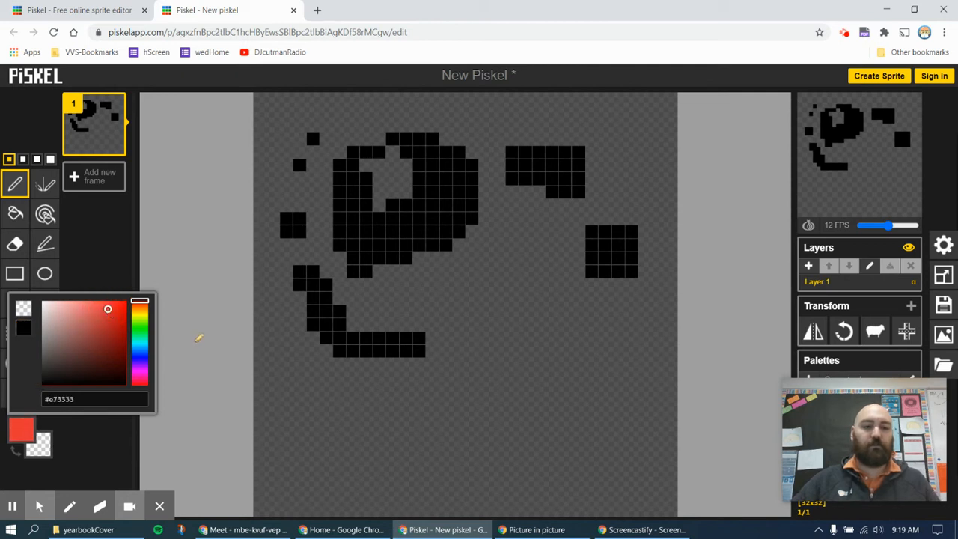
mouse_move(479, 280)
left_mouse_down()
mouse_move(514, 227)
mouse_move(529, 260)
mouse_move(529, 246)
mouse_move(515, 273)
mouse_move(515, 256)
mouse_move(513, 286)
mouse_move(492, 294)
mouse_move(528, 299)
left_mouse_up()
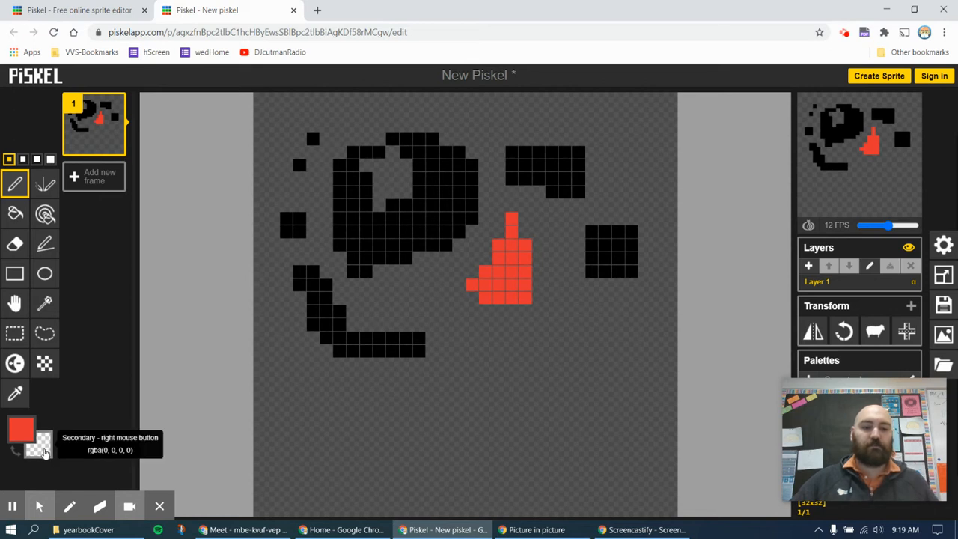
mouse_move(447, 299)
left_mouse_down()
mouse_move(472, 323)
mouse_move(517, 339)
left_mouse_up()
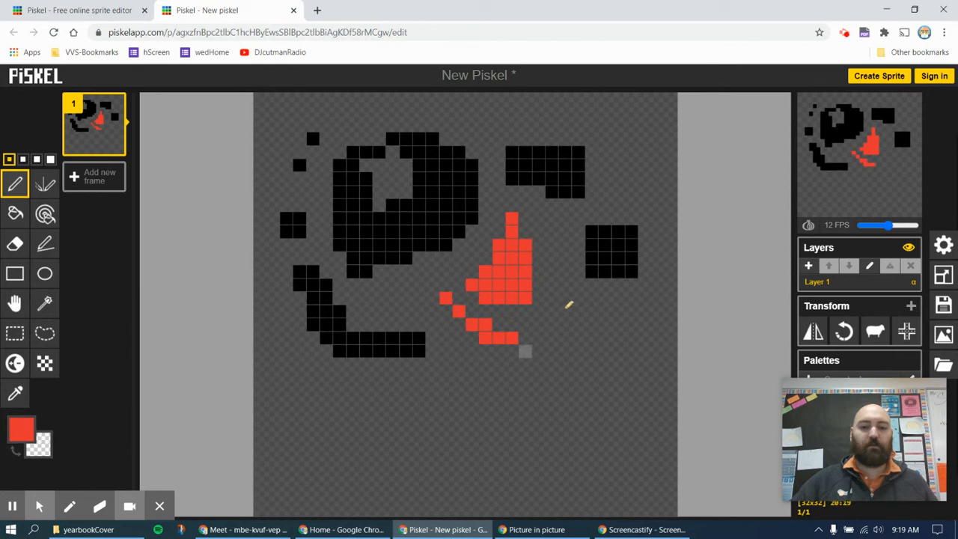
left_click_drag(599, 224, 593, 275)
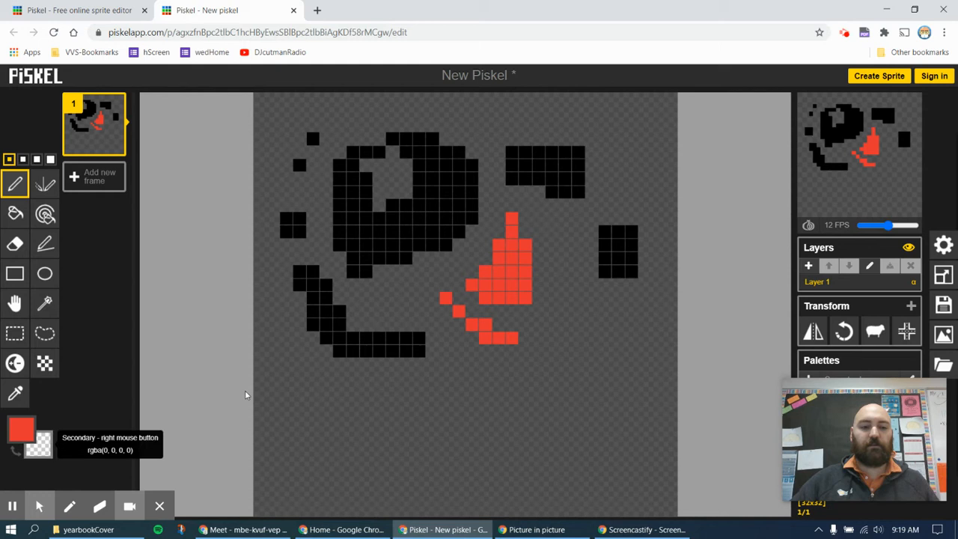
left_click_drag(596, 250, 635, 276)
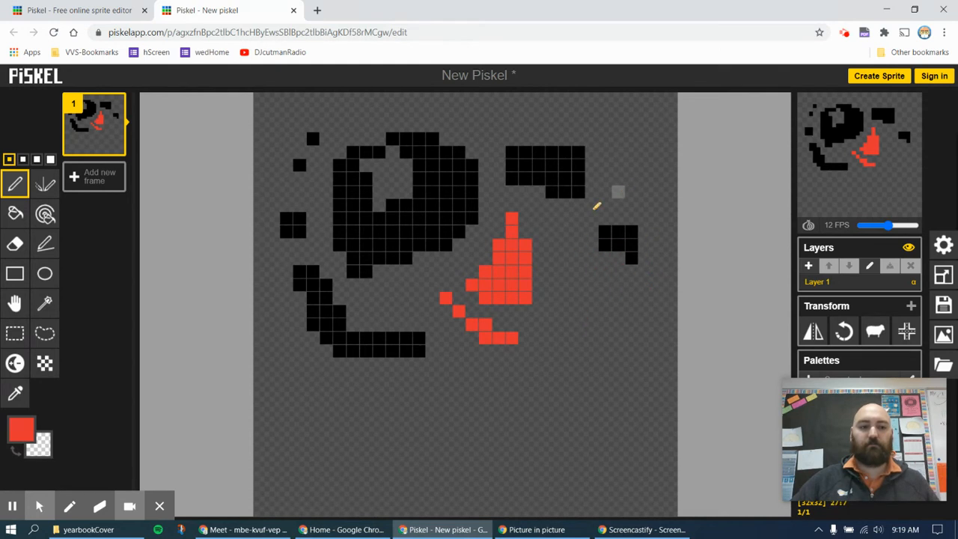
Set the secondary colour to bright blue and draw a blue arc beside a red stroke
left_click(43, 449)
left_click(156, 371)
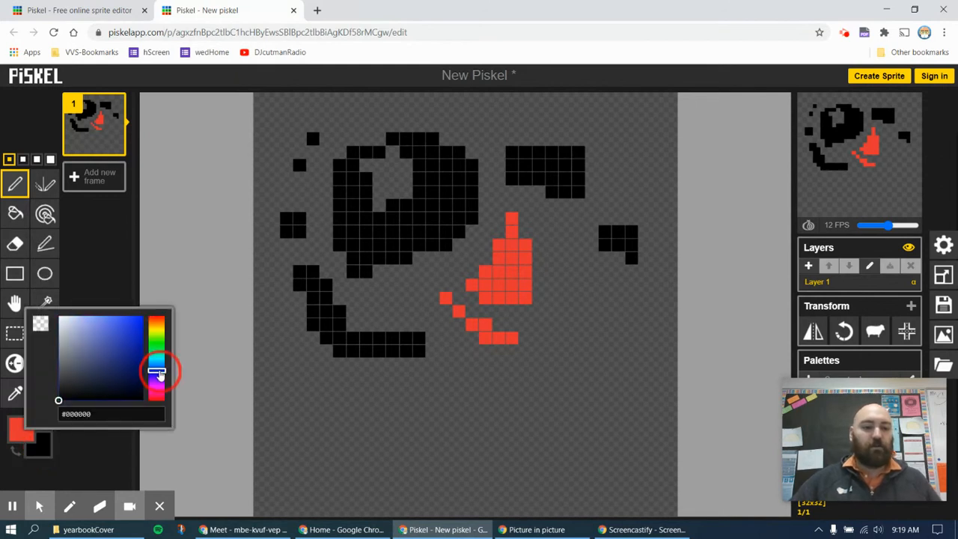
left_click(140, 323)
mouse_move(564, 258)
left_mouse_down()
mouse_move(592, 306)
mouse_move(578, 349)
left_mouse_up()
mouse_move(551, 285)
left_mouse_down()
mouse_move(570, 325)
mouse_move(536, 365)
left_mouse_up()
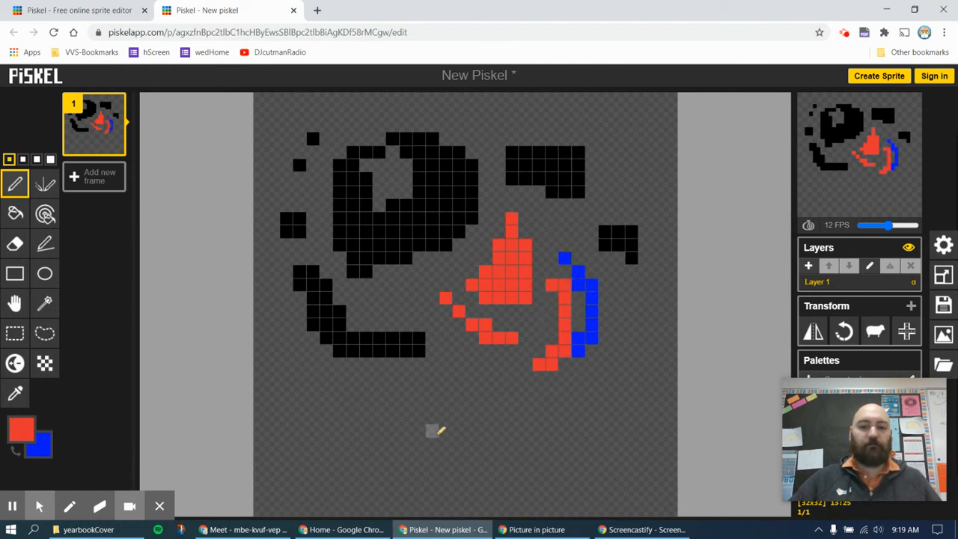
Make the secondary colour transparent and erase the red column beside the blue arc
left_click(45, 451)
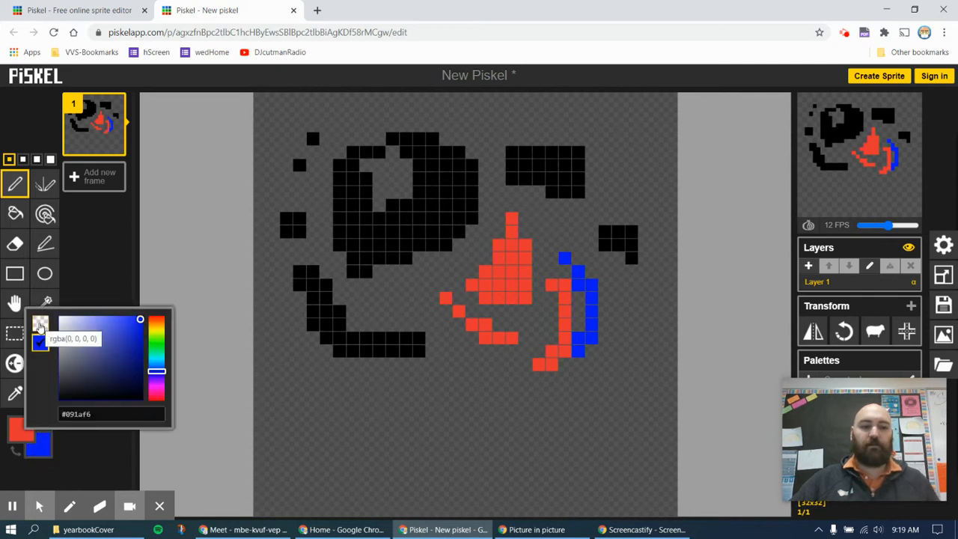
left_click(40, 327)
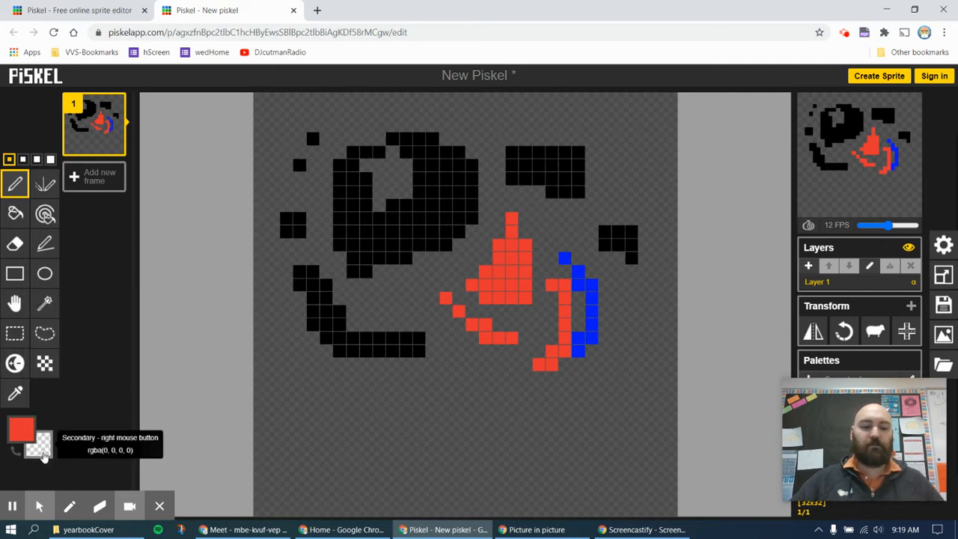
left_click_drag(566, 287, 556, 354)
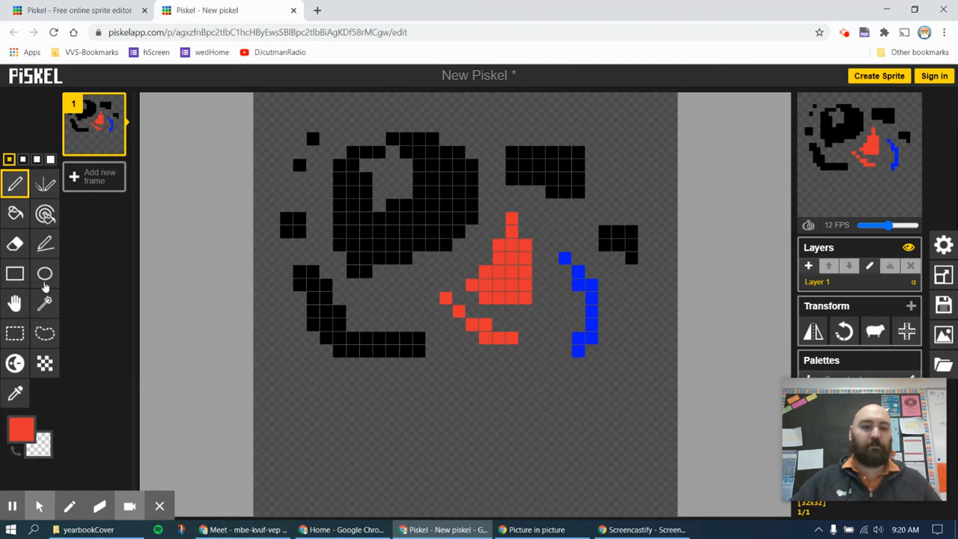
Erase the left black block and lower-left curve with a 4-pixel eraser, then return to 1-pixel Pen
left_click(15, 244)
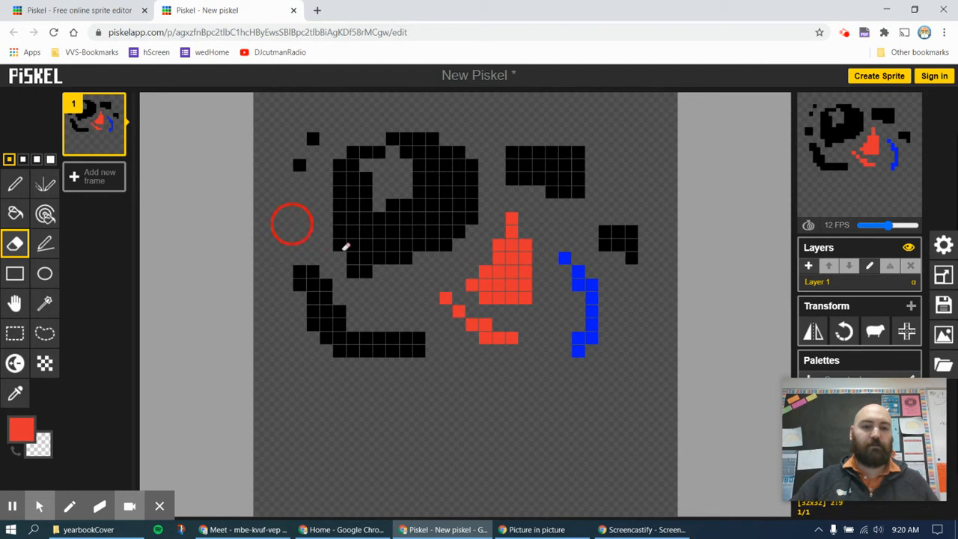
left_click(50, 159)
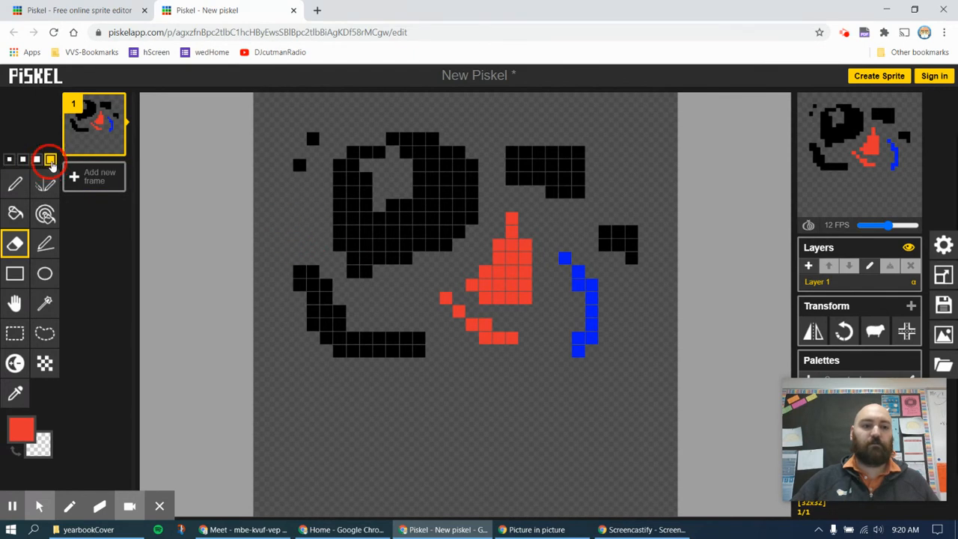
mouse_move(327, 263)
left_mouse_down()
mouse_move(326, 298)
mouse_move(413, 335)
left_mouse_up()
left_click_drag(372, 296, 352, 254)
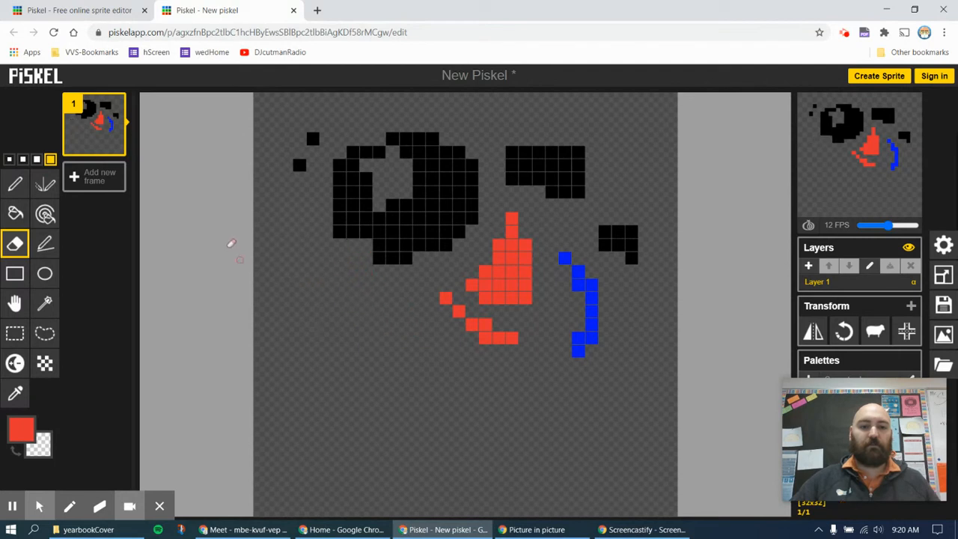
left_click(9, 160)
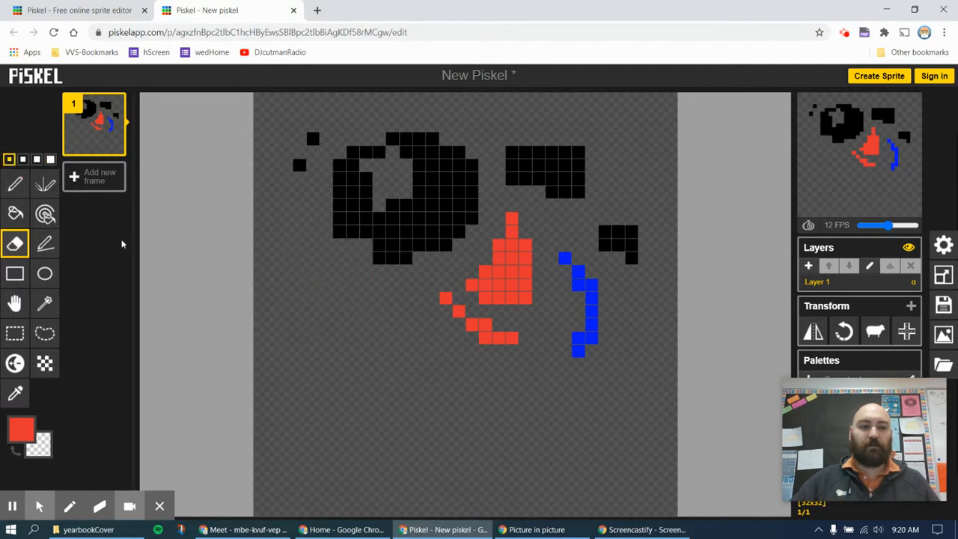
left_click(18, 187)
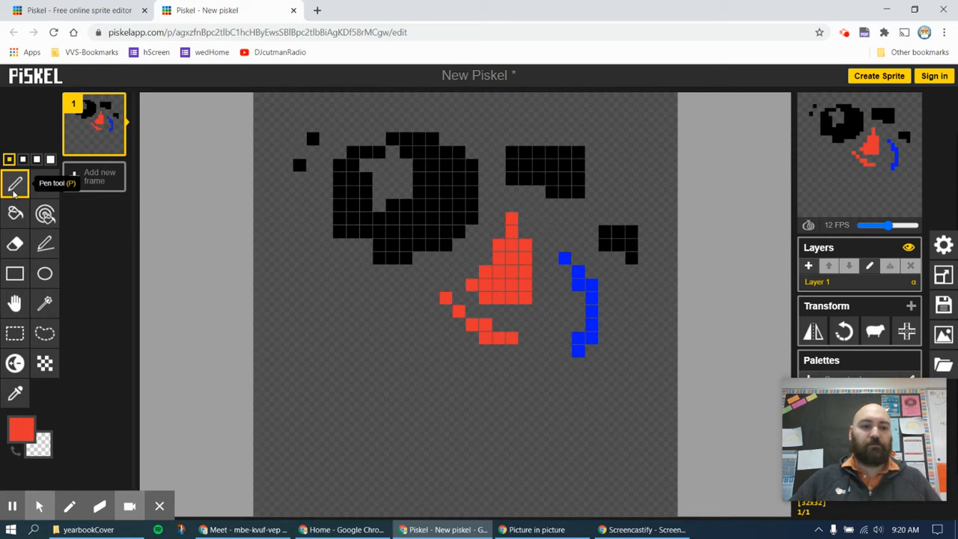
Draw a thin red line to the top-right and a 2-pixel red diagonal band lower down
left_click(47, 247)
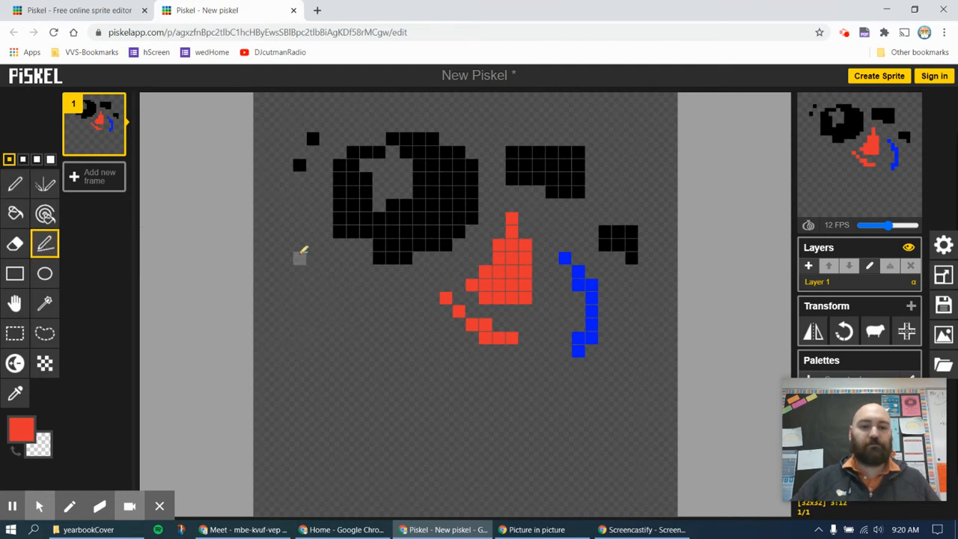
mouse_move(299, 272)
left_mouse_down()
mouse_move(299, 314)
mouse_move(325, 380)
mouse_move(368, 419)
mouse_move(567, 445)
mouse_move(376, 479)
mouse_move(271, 475)
mouse_move(524, 462)
mouse_move(622, 261)
mouse_move(603, 132)
mouse_move(536, 110)
mouse_move(462, 128)
mouse_move(590, 99)
mouse_move(663, 97)
mouse_move(624, 112)
mouse_move(351, 139)
mouse_move(319, 412)
mouse_move(305, 444)
mouse_move(421, 202)
mouse_move(453, 225)
mouse_move(430, 413)
mouse_move(523, 458)
mouse_move(517, 167)
mouse_move(574, 122)
mouse_move(634, 99)
left_mouse_up()
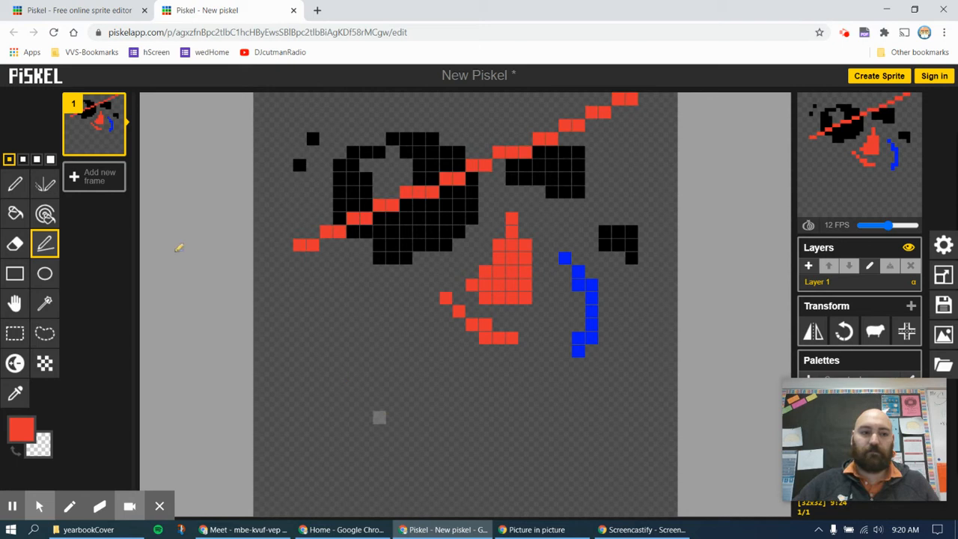
left_click(22, 158)
mouse_move(311, 364)
left_mouse_down()
mouse_move(589, 491)
mouse_move(603, 486)
left_mouse_up()
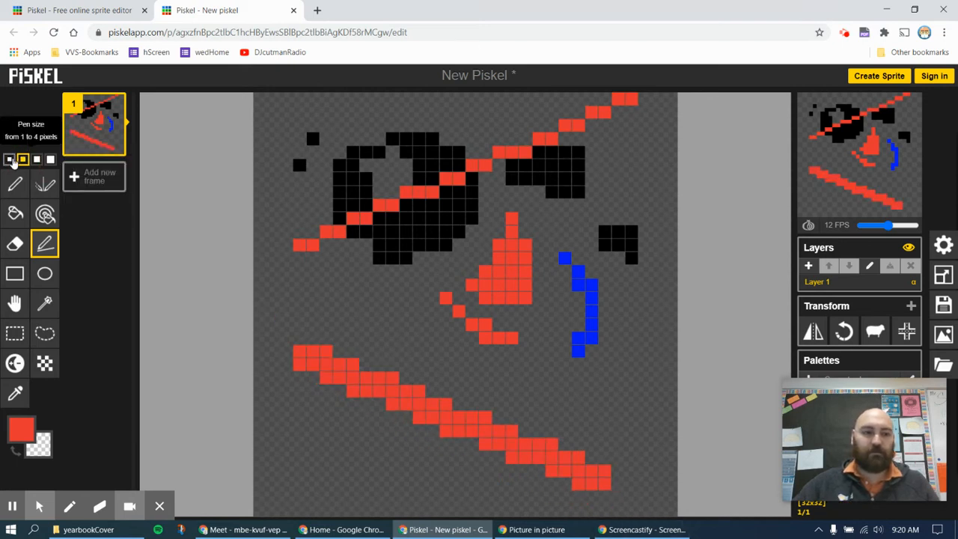
left_click(10, 159)
left_click(15, 273)
Switch the main colour to bright green and draw a hollow rectangle framing the right black block
left_click(21, 428)
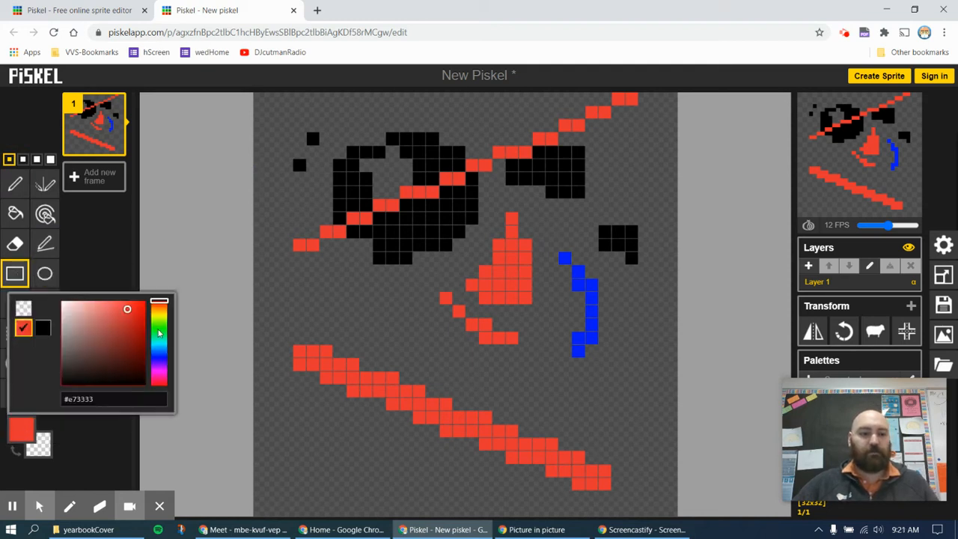
left_click(159, 329)
left_click(135, 313)
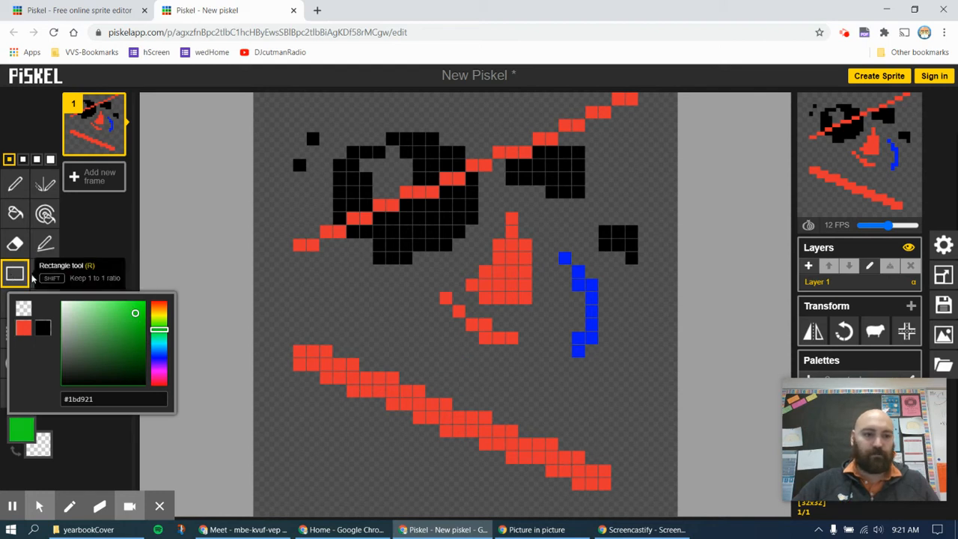
left_click_drag(645, 180, 533, 315)
left_click_drag(536, 324, 549, 287)
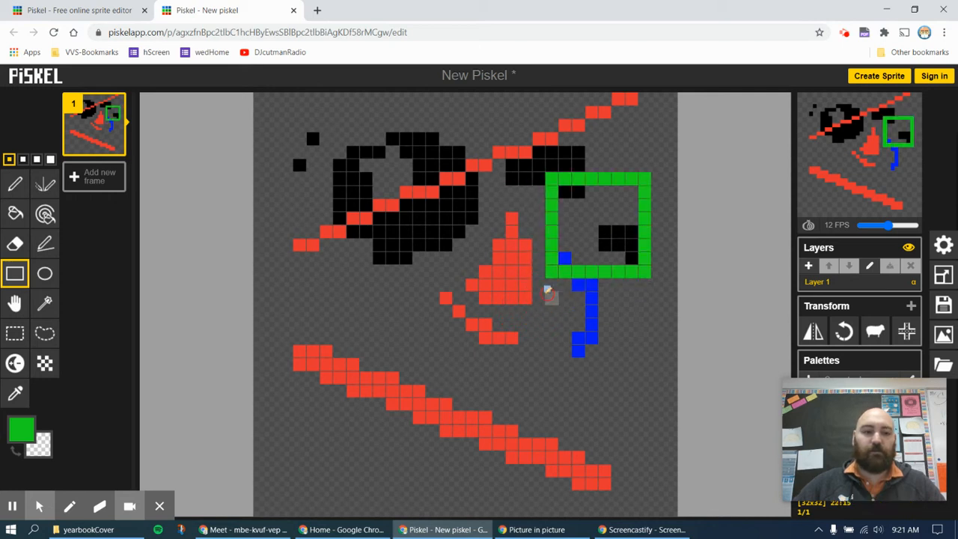
Draw a hollow green ellipse over the thick red band in the lower-left
left_click(51, 278)
left_click_drag(299, 272, 501, 385)
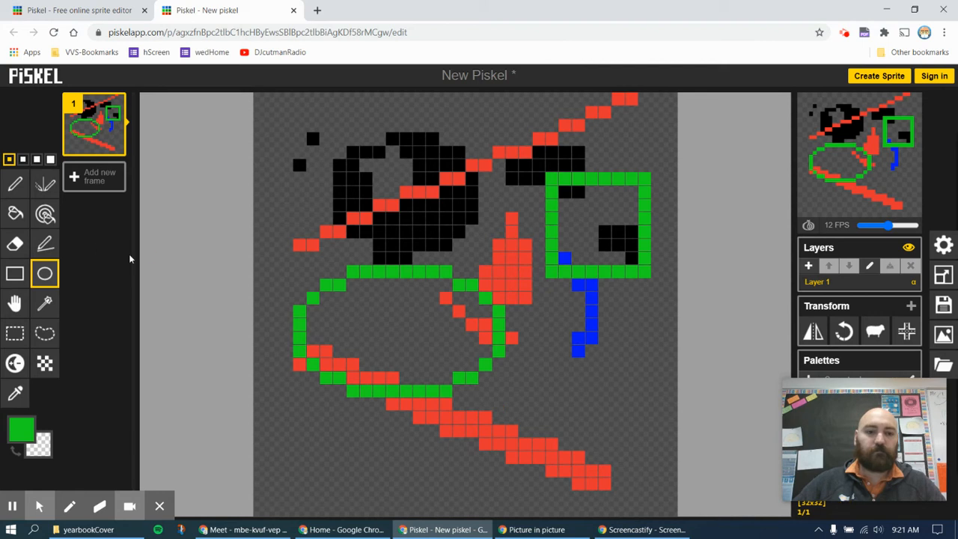
left_click(15, 213)
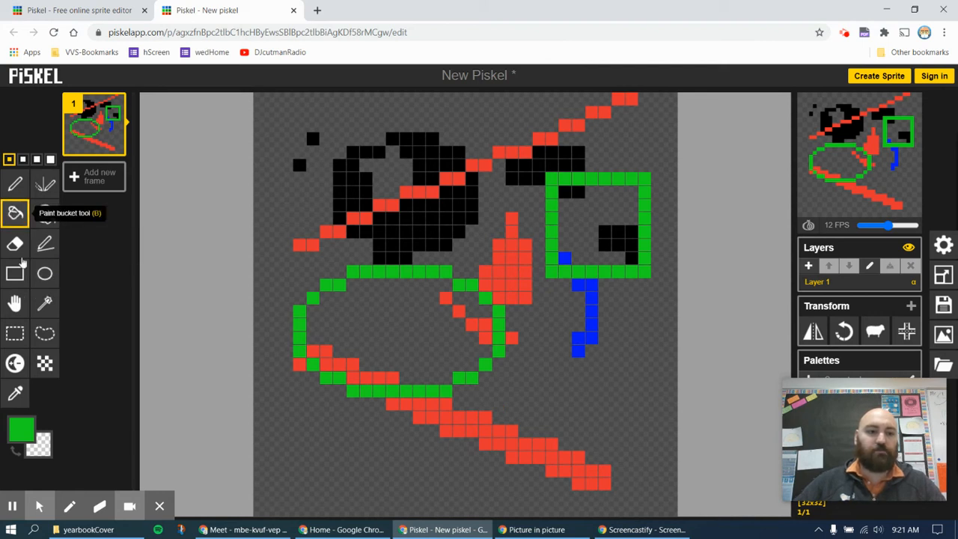
Bucket-fill the green oval and the black block inside the green rectangle purple
left_click(21, 428)
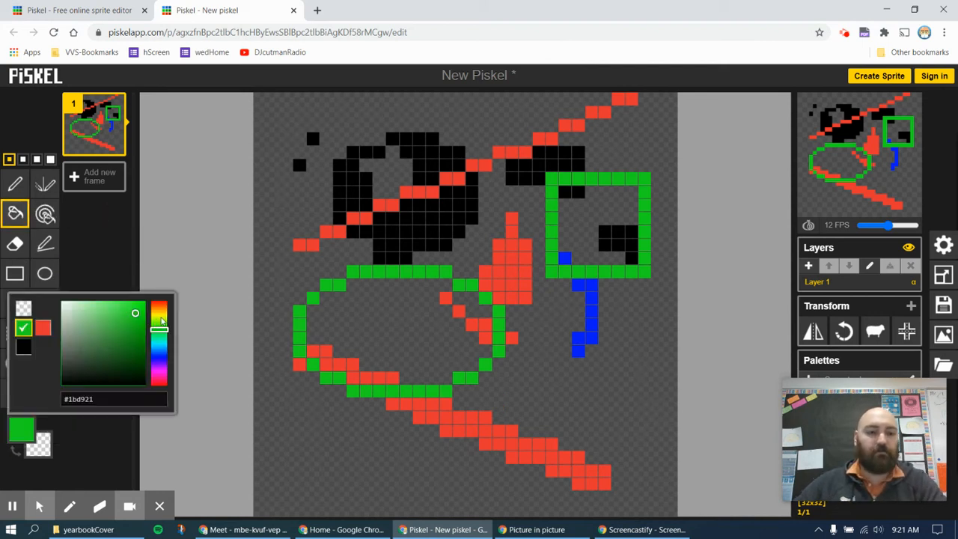
left_click_drag(161, 328, 157, 362)
left_click(113, 266)
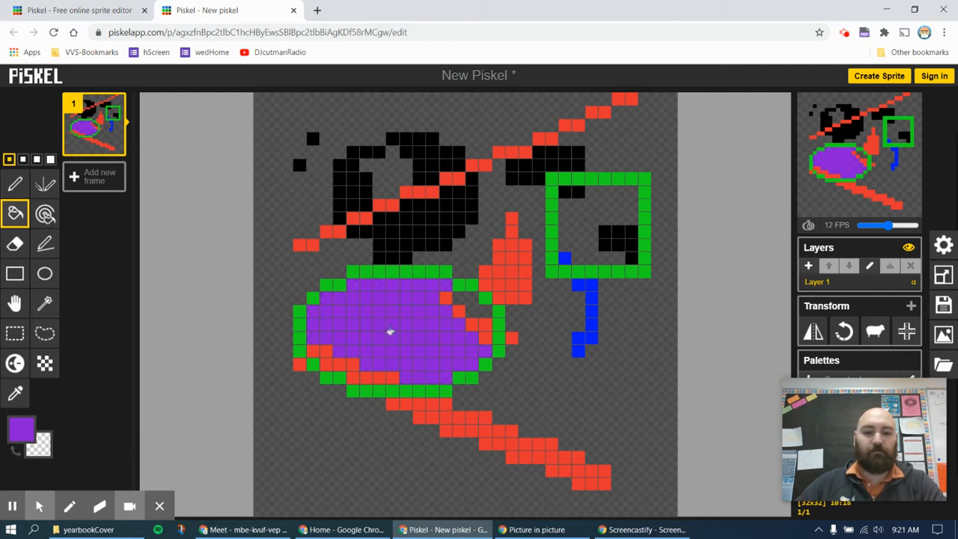
left_click(616, 230)
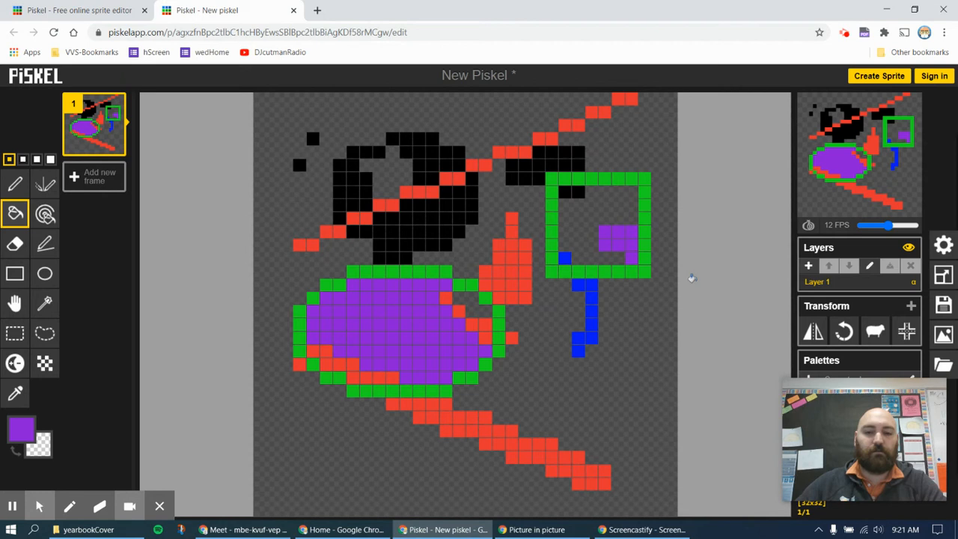
Try filling the empty background yellow-green, then undo that fill
left_click(21, 427)
mouse_move(158, 331)
left_mouse_down()
mouse_move(159, 320)
mouse_move(103, 321)
mouse_move(104, 307)
left_mouse_up()
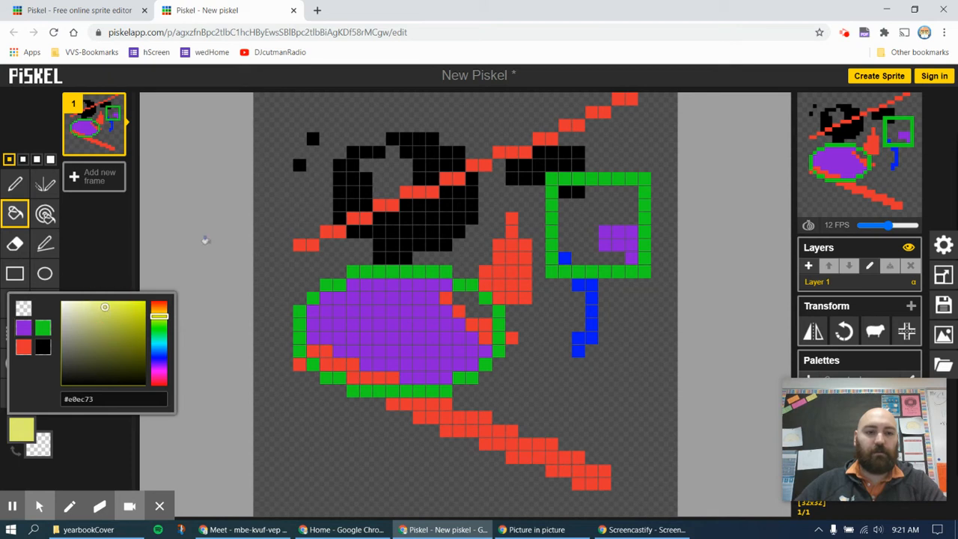
left_click(273, 192)
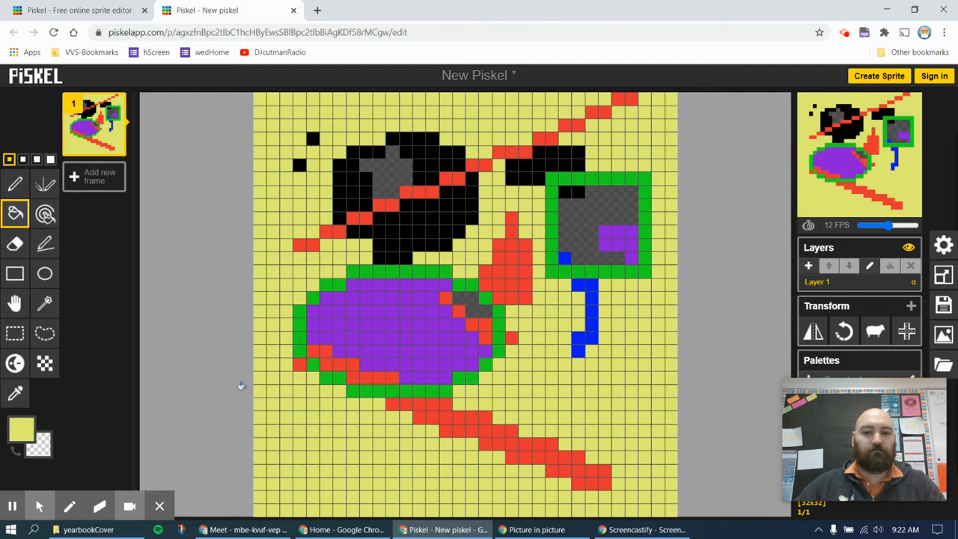
key("ctrl+z")
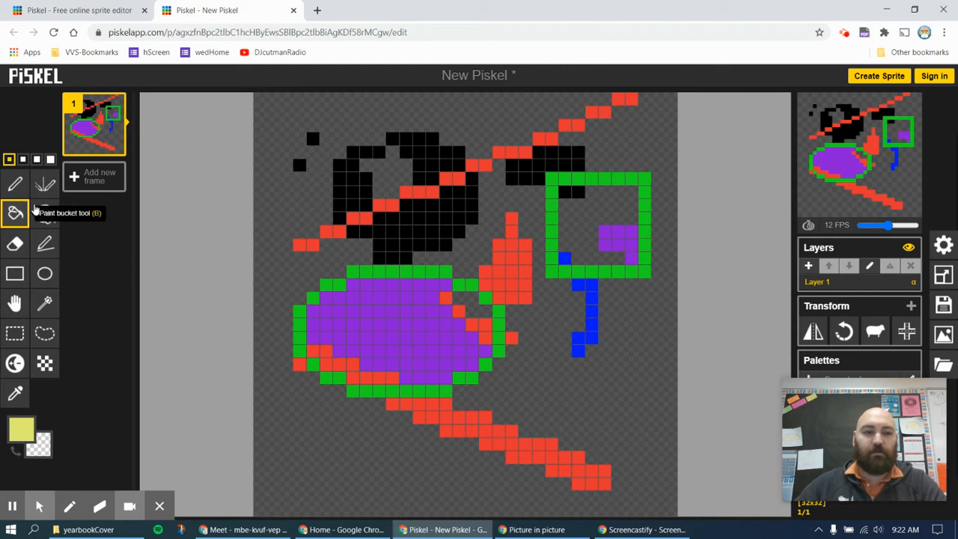
Set the main colour to bright magenta and recolour part of the left red stroke
left_click(23, 428)
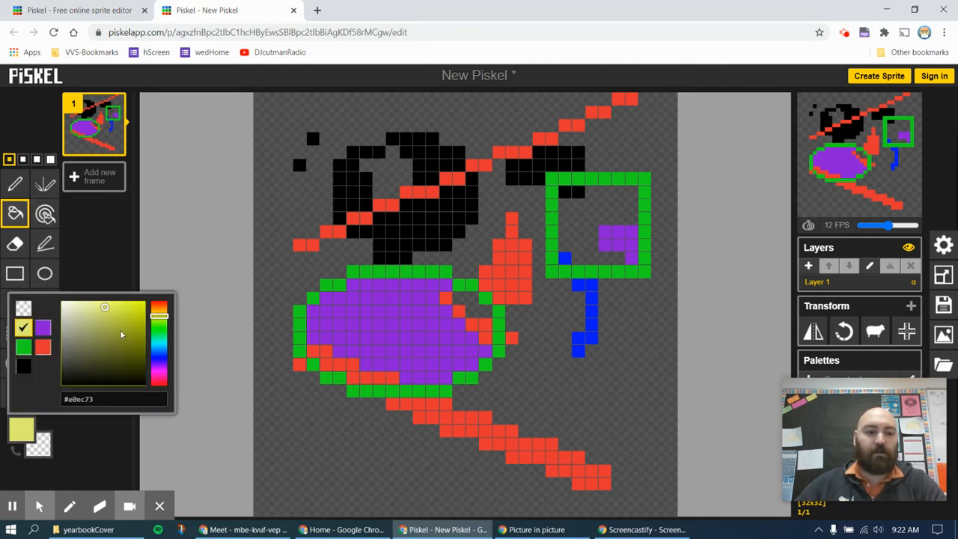
left_click_drag(160, 318, 143, 303)
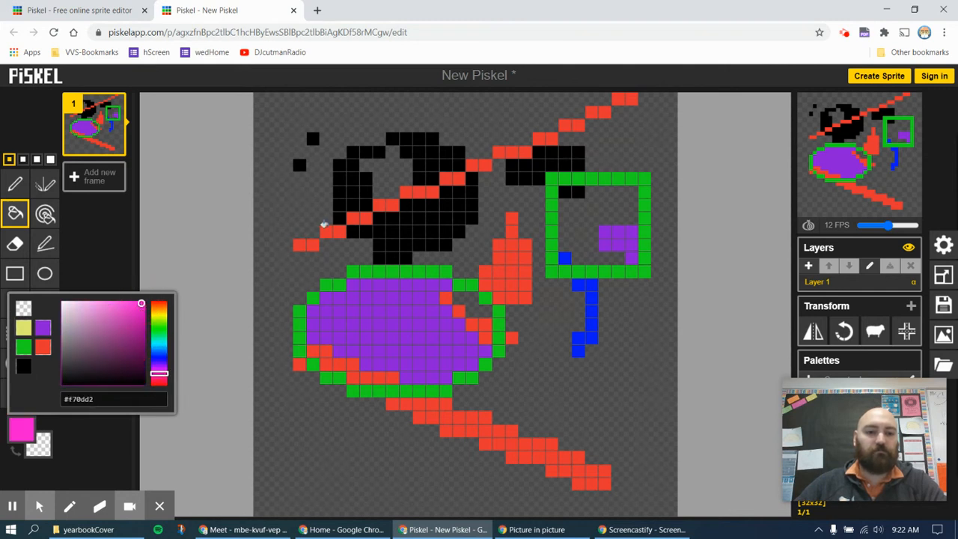
left_click(15, 183)
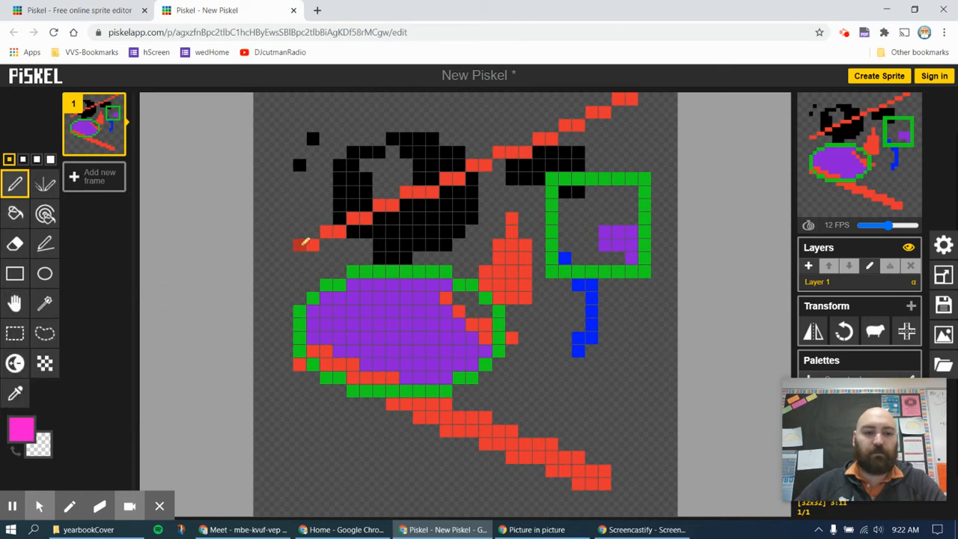
left_click_drag(327, 232, 366, 218)
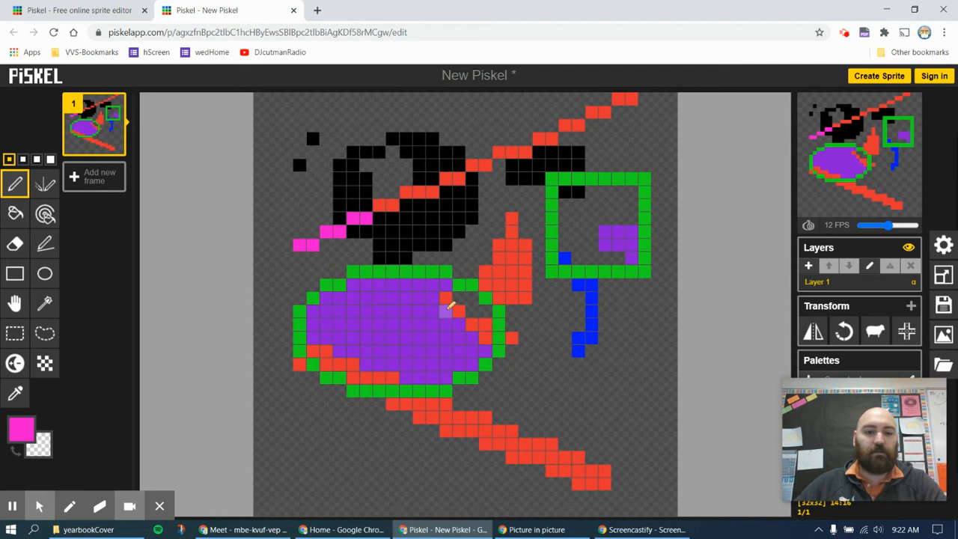
Bucket-fill the middle red shape, another red patch and two small red pixels magenta
left_click(15, 213)
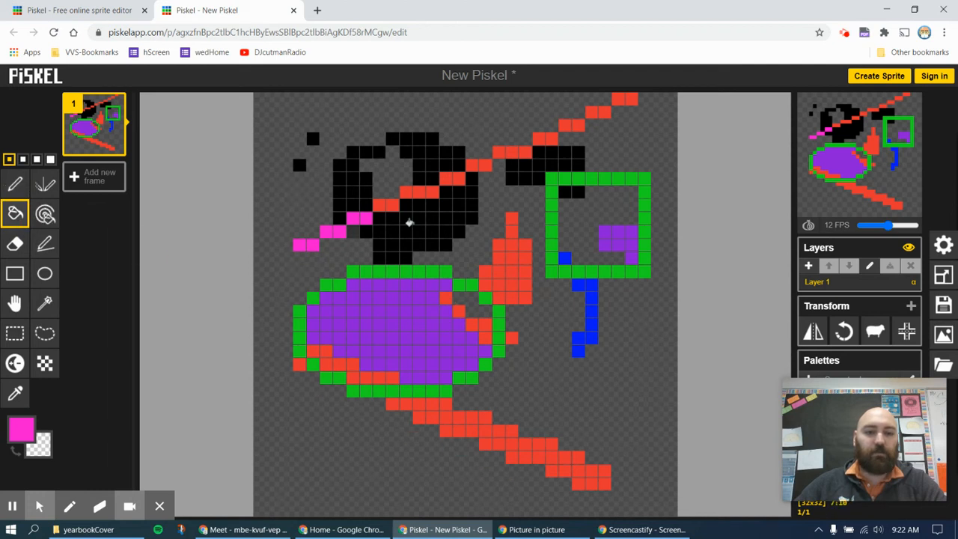
left_click(504, 253)
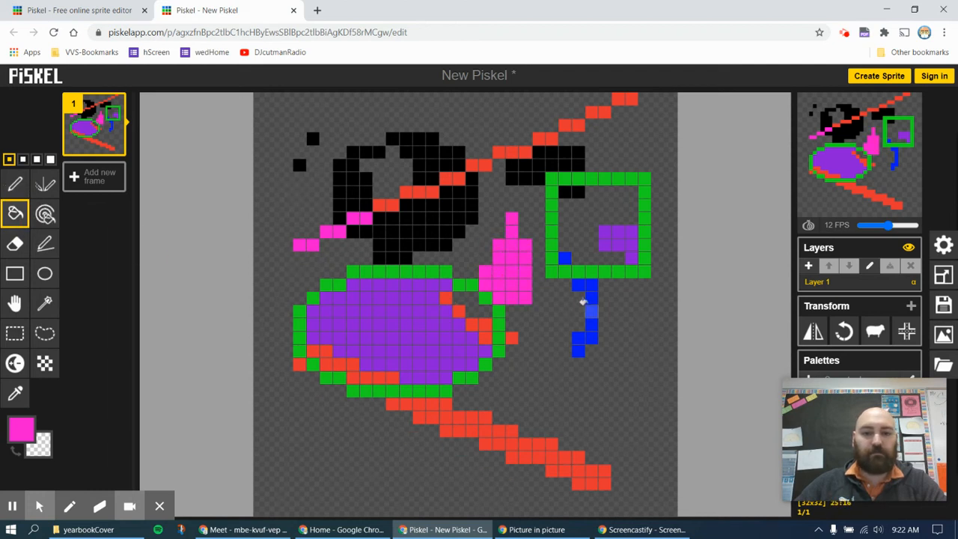
left_click(477, 164)
left_click(535, 139)
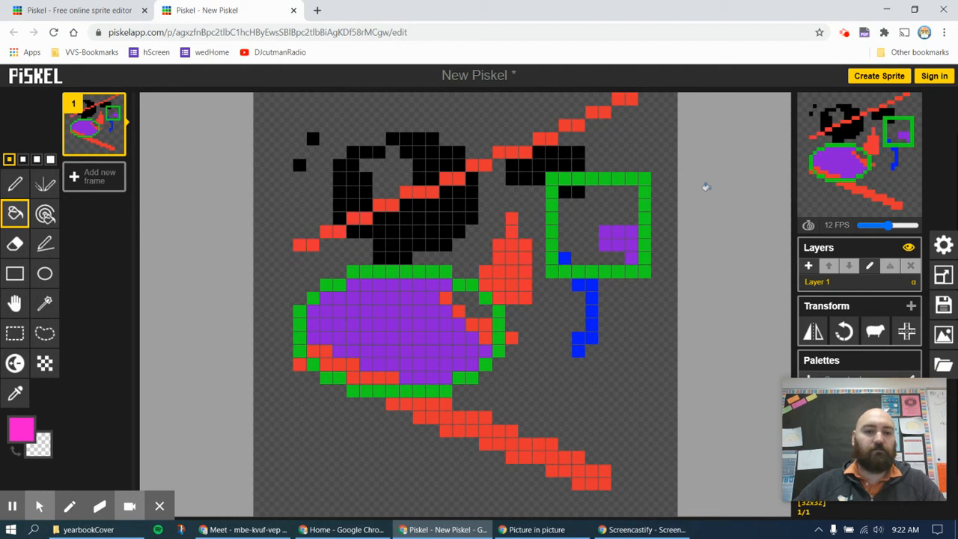
left_click(46, 217)
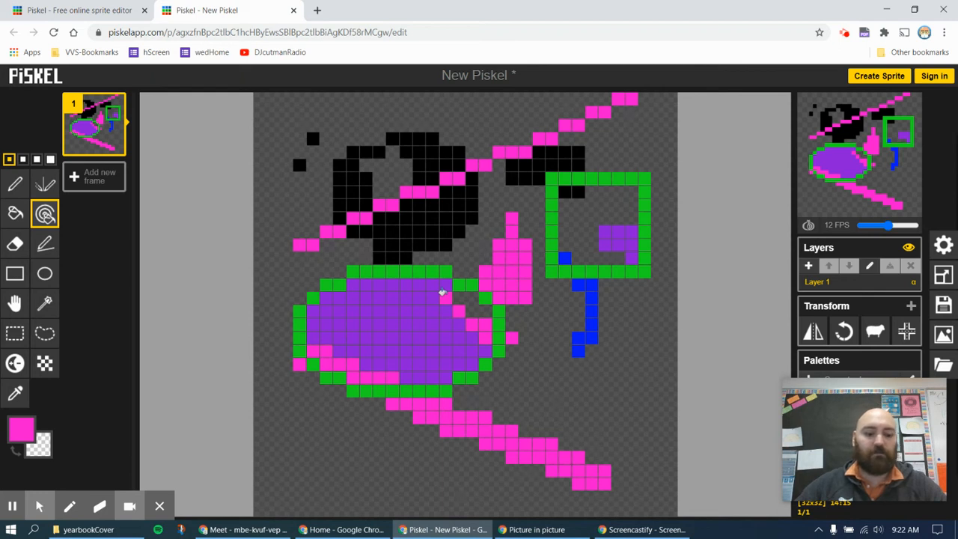
key("ctrl+z")
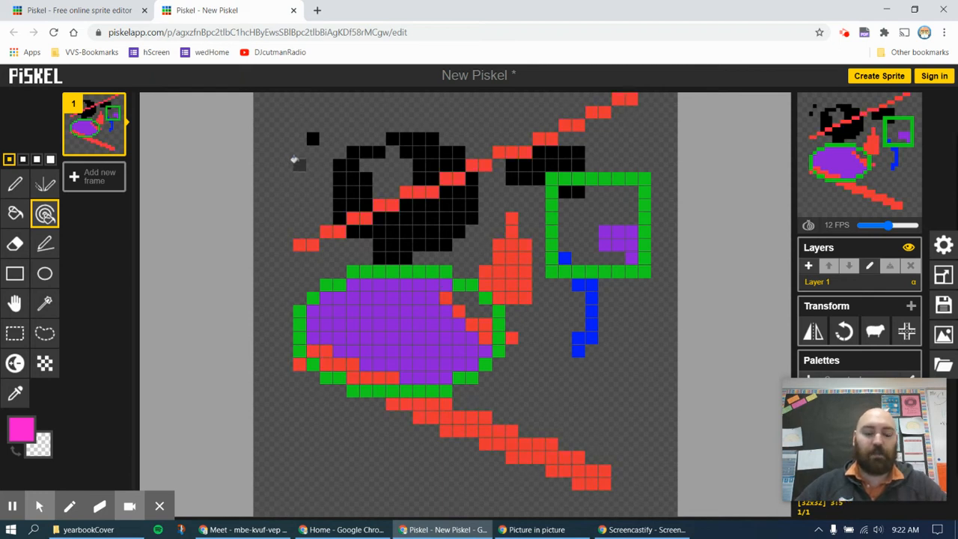
left_click(296, 162)
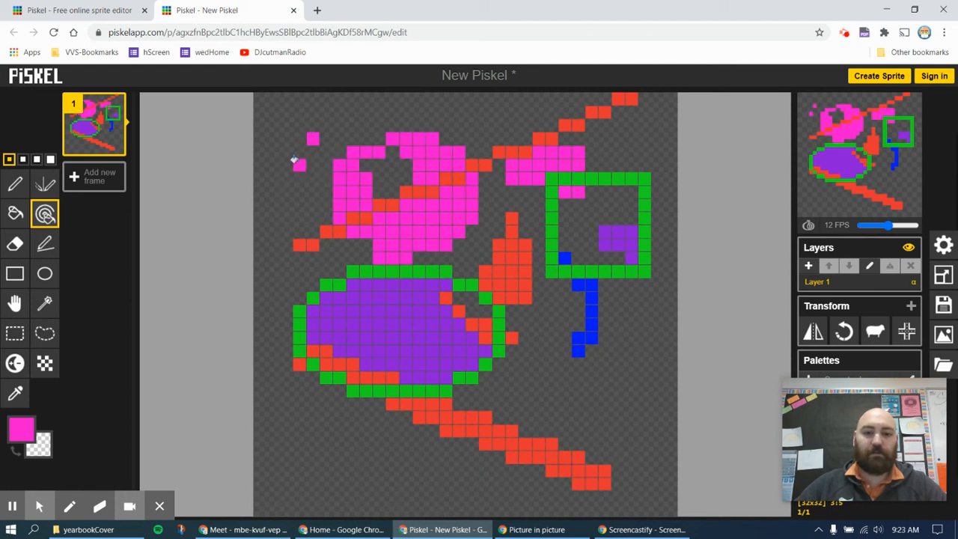
key("ctrl+z")
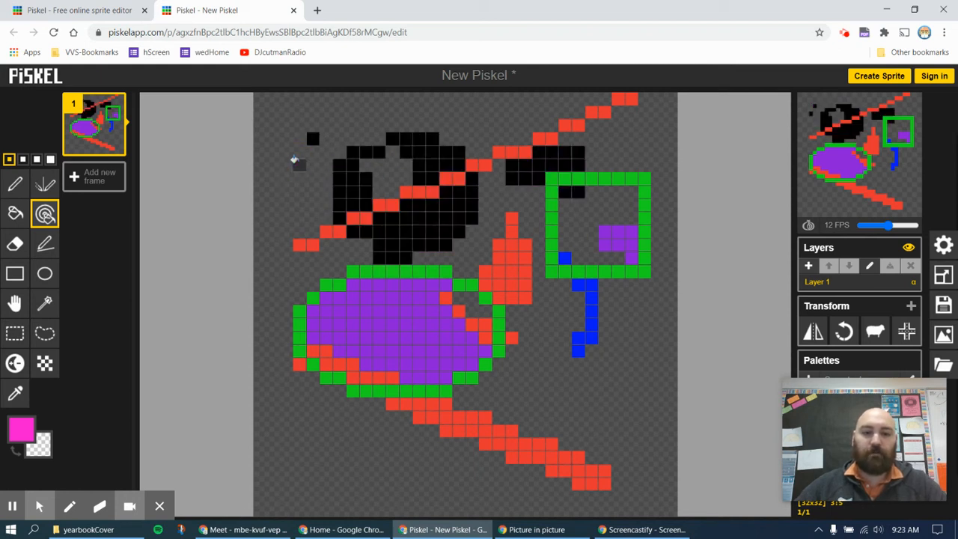
Select the Vertical Mirror pen, add a blank frame and delete the old drawing's frame
left_click(45, 184)
left_click(94, 175)
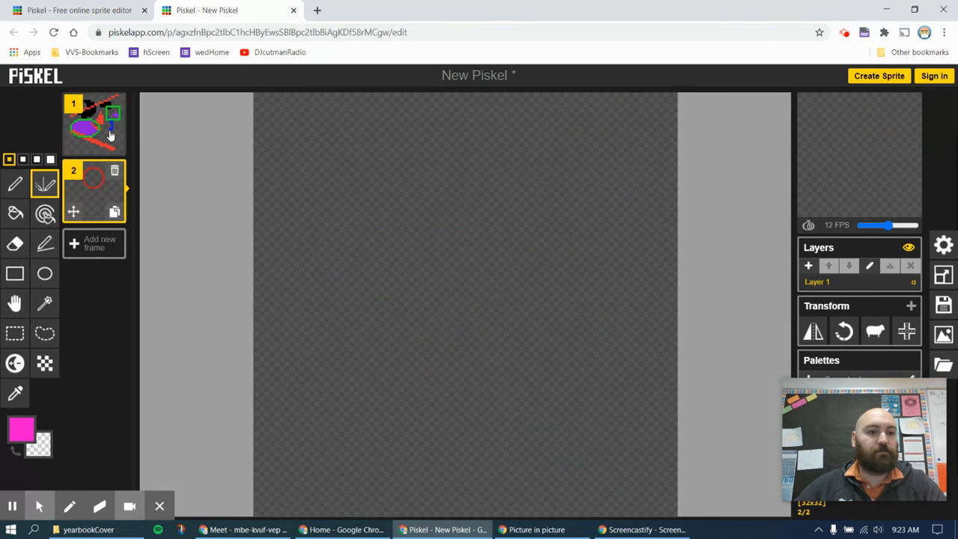
left_click(115, 104)
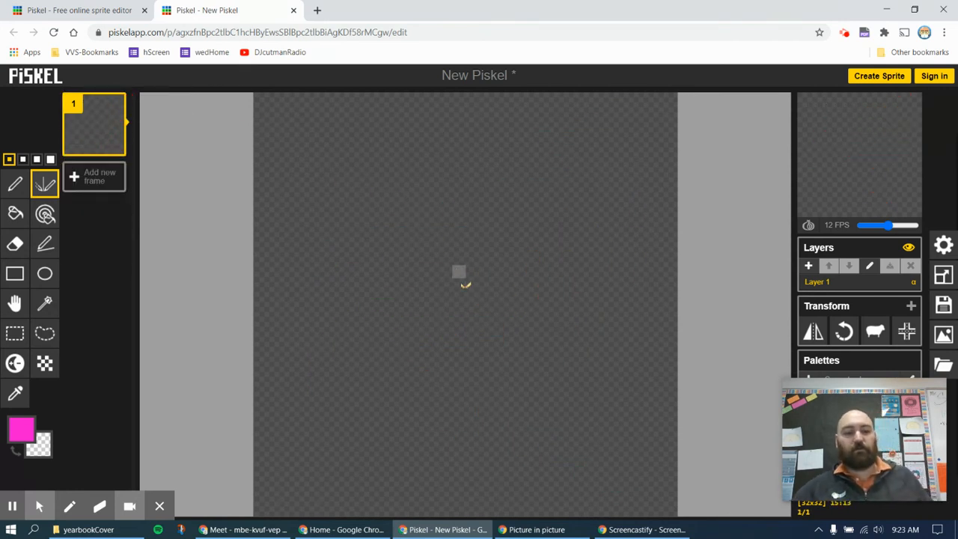
Set the main colour to dark forest green #0a6705
left_click(21, 428)
left_click(116, 331)
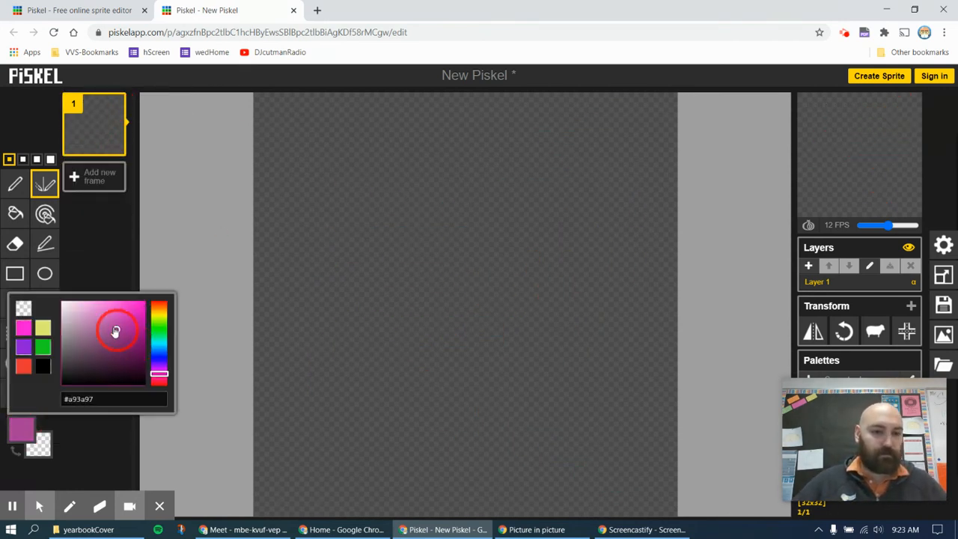
left_click(160, 332)
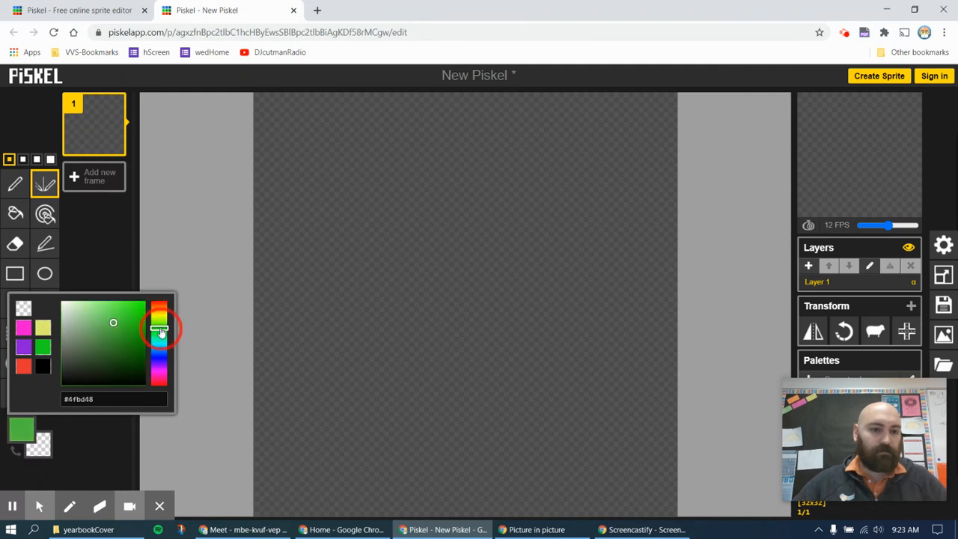
left_click_drag(121, 329, 142, 351)
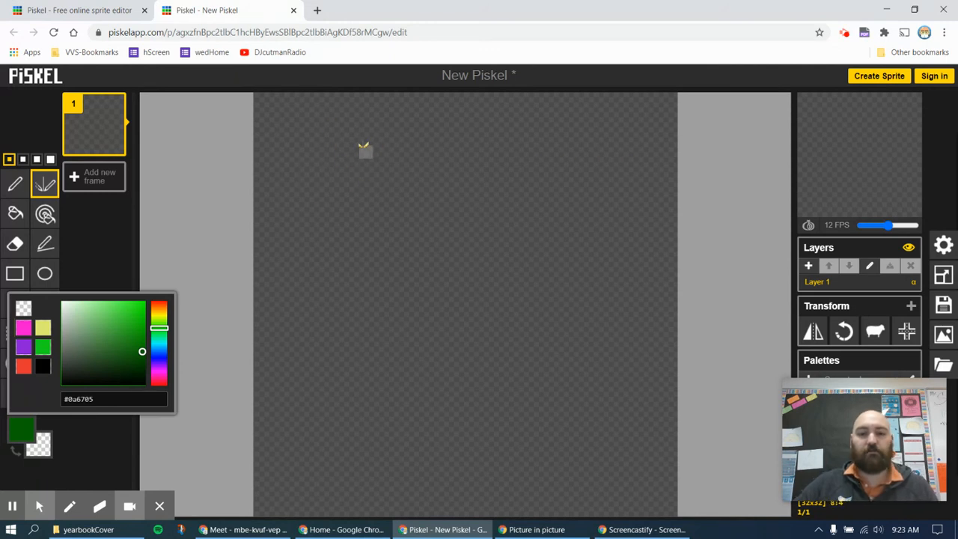
Draw the mirrored dark green outline: top bars, a central X, side loops and a middle pillar
left_click(376, 146)
mouse_move(372, 146)
left_mouse_down()
mouse_move(312, 149)
mouse_move(309, 189)
mouse_move(395, 196)
mouse_move(415, 175)
mouse_move(407, 154)
mouse_move(385, 152)
mouse_move(398, 154)
mouse_move(472, 242)
mouse_move(588, 314)
mouse_move(607, 316)
mouse_move(632, 267)
mouse_move(611, 241)
mouse_move(573, 234)
mouse_move(552, 261)
mouse_move(616, 357)
mouse_move(579, 387)
mouse_move(555, 386)
mouse_move(559, 353)
mouse_move(582, 328)
mouse_move(621, 332)
mouse_move(637, 363)
mouse_move(628, 399)
mouse_move(550, 434)
mouse_move(571, 456)
mouse_move(610, 462)
mouse_move(635, 452)
mouse_move(607, 411)
mouse_move(583, 404)
mouse_move(516, 416)
mouse_move(482, 392)
mouse_move(470, 308)
left_mouse_up()
mouse_move(448, 338)
left_mouse_down()
mouse_move(455, 449)
mouse_move(377, 489)
mouse_move(325, 495)
left_mouse_up()
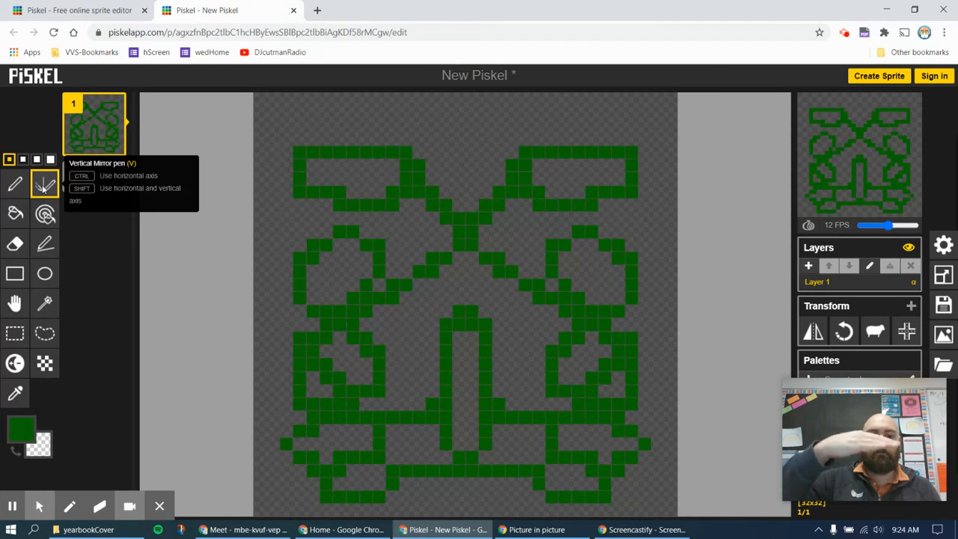
Switch the main colour to white and draw zigzag lines mirrored across the pattern's top and bottom
left_click(31, 418)
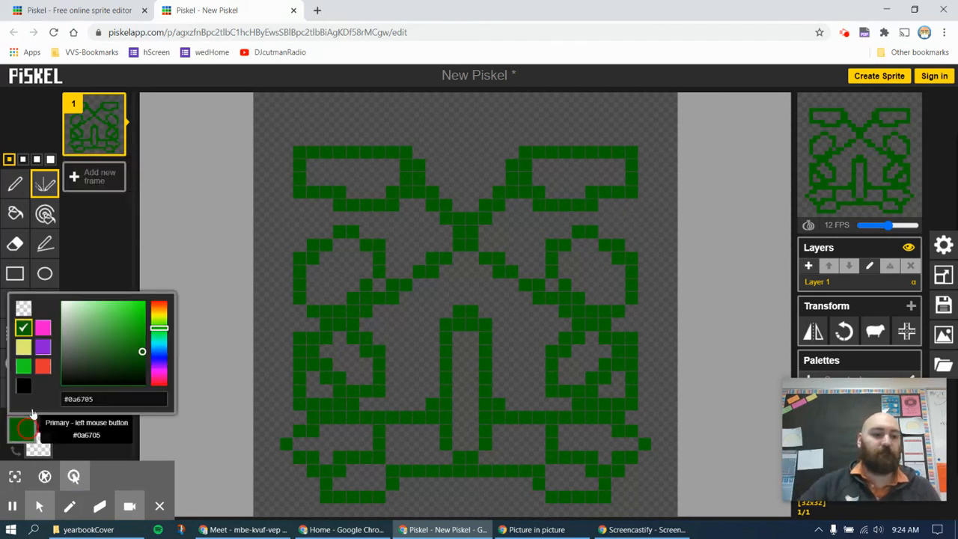
left_click(62, 303)
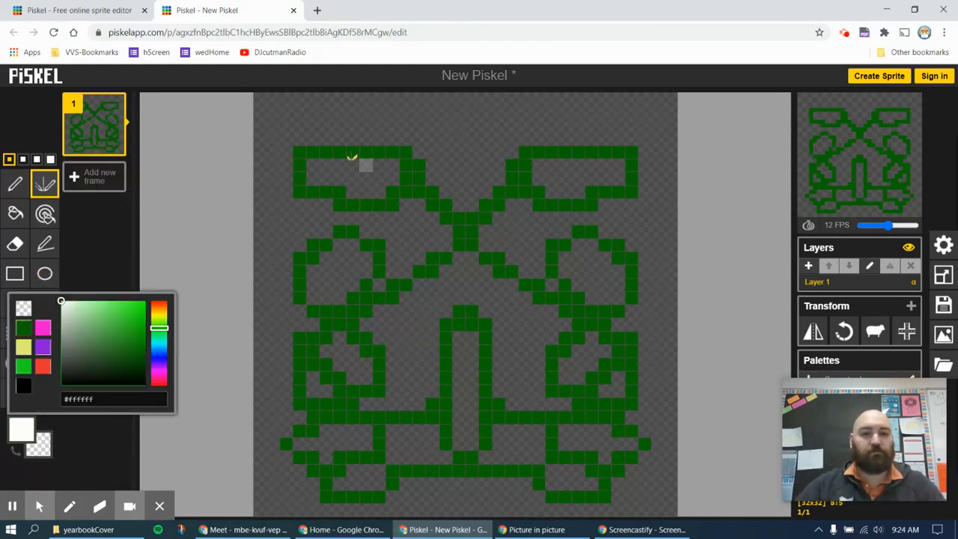
mouse_move(299, 126)
left_mouse_down()
mouse_move(596, 123)
mouse_move(622, 143)
mouse_move(604, 174)
mouse_move(350, 181)
mouse_move(322, 202)
mouse_move(374, 217)
mouse_move(577, 213)
mouse_move(615, 220)
mouse_move(631, 245)
left_mouse_up()
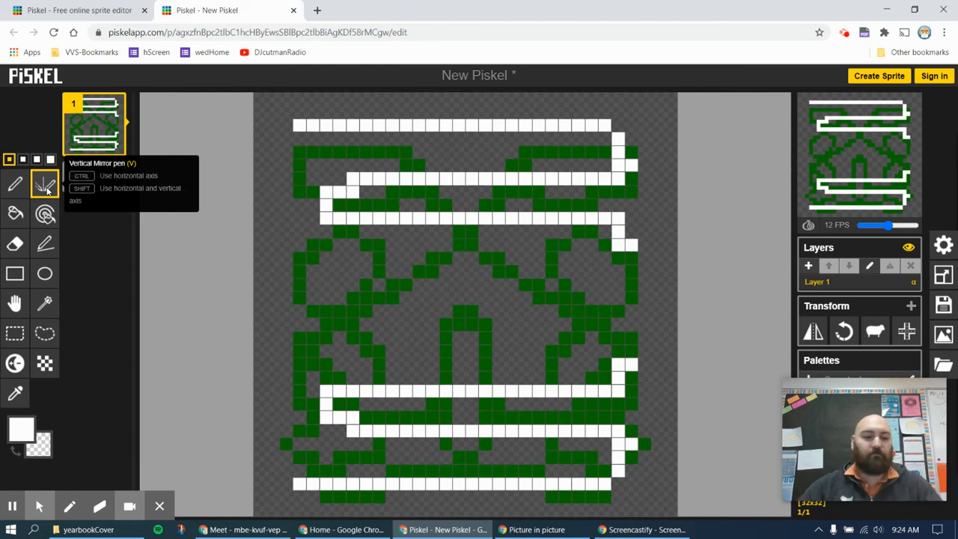
Set the main colour to coral red #f03e5d
left_click(25, 430)
left_click(158, 379)
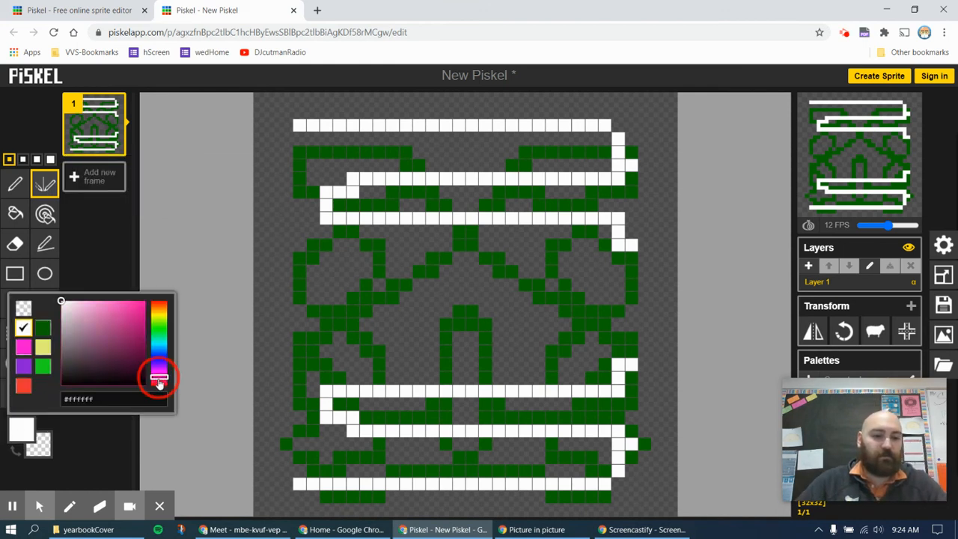
left_click(124, 306)
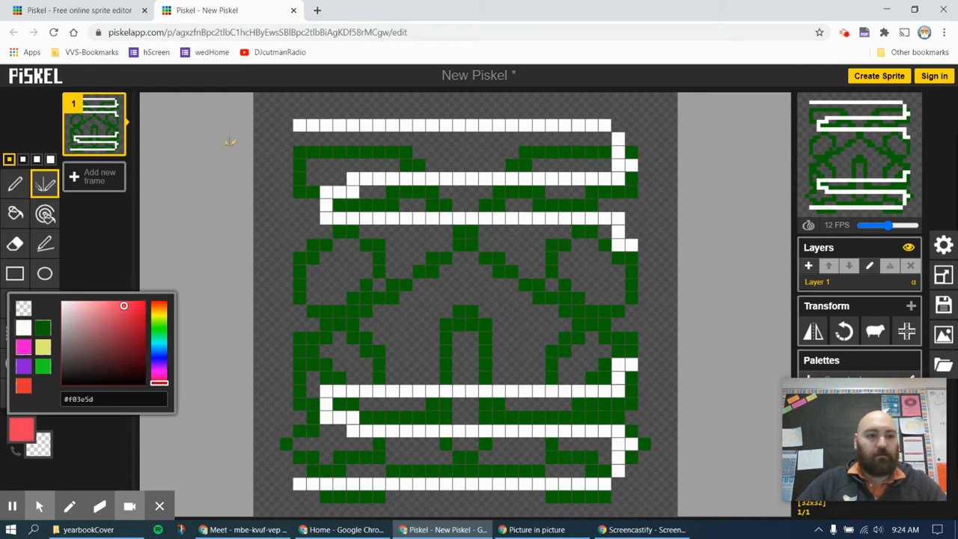
Draw coral red strokes mirrored into all four quadrants around the edges, with a red band across the middle
left_click(306, 146, "shift")
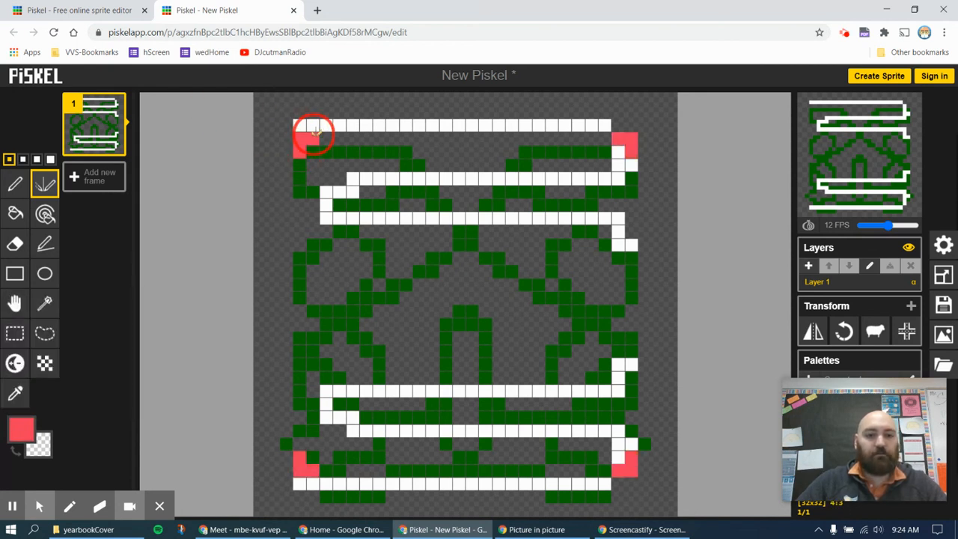
mouse_move(311, 139)
left_mouse_down()
mouse_move(335, 131)
mouse_move(375, 155)
mouse_move(373, 193)
mouse_move(340, 221)
mouse_move(287, 216)
mouse_move(268, 174)
mouse_move(275, 132)
mouse_move(326, 102)
mouse_move(405, 111)
mouse_move(434, 148)
mouse_move(428, 137)
mouse_move(445, 190)
mouse_move(446, 236)
mouse_move(394, 298)
mouse_move(316, 303)
left_mouse_up()
left_click_drag(264, 282, 261, 270)
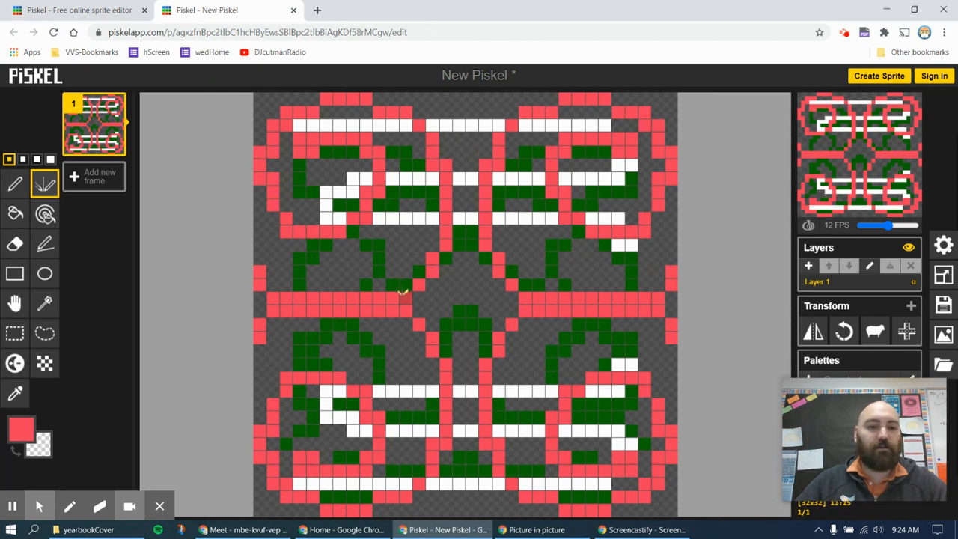
scroll(398, 292, "down", 3)
scroll(399, 293, "up", 3)
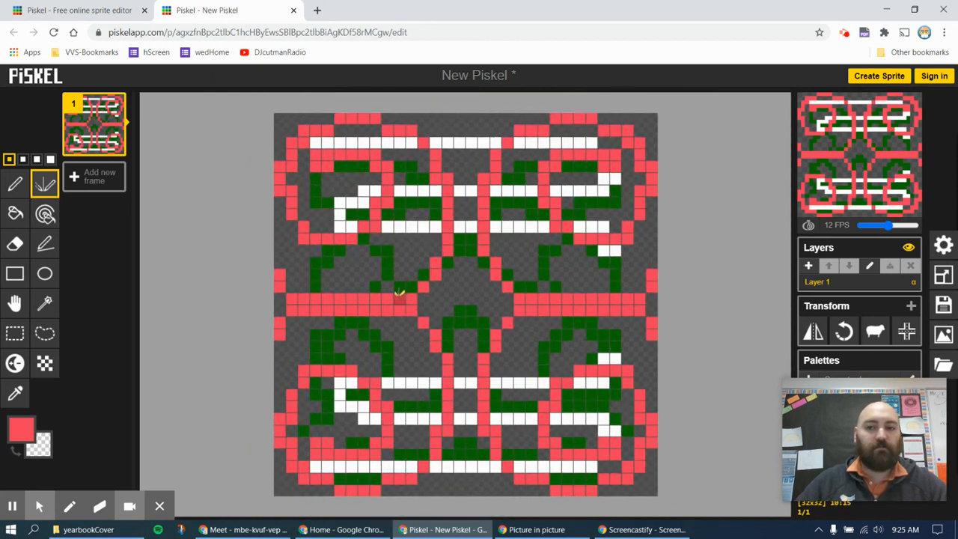